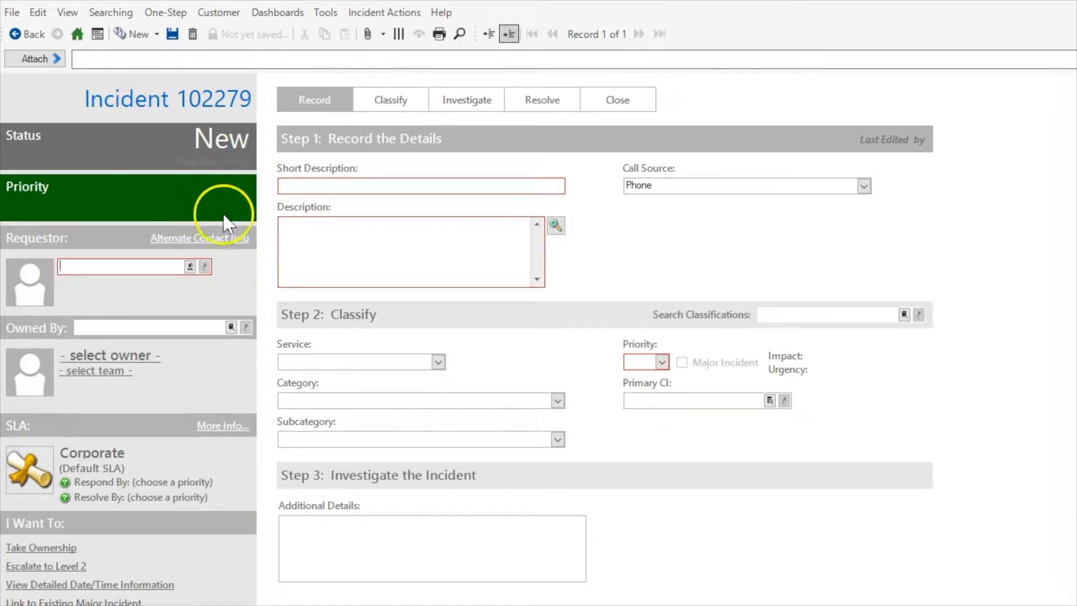
Enter "tEST" as the incident's short description and "Test" as its description.
{"action": "left_click", "coordinate": [291, 182]}
{"action": "type", "text": "tEST"}
{"action": "left_click", "coordinate": [331, 232]}
{"action": "type", "text": "t"}
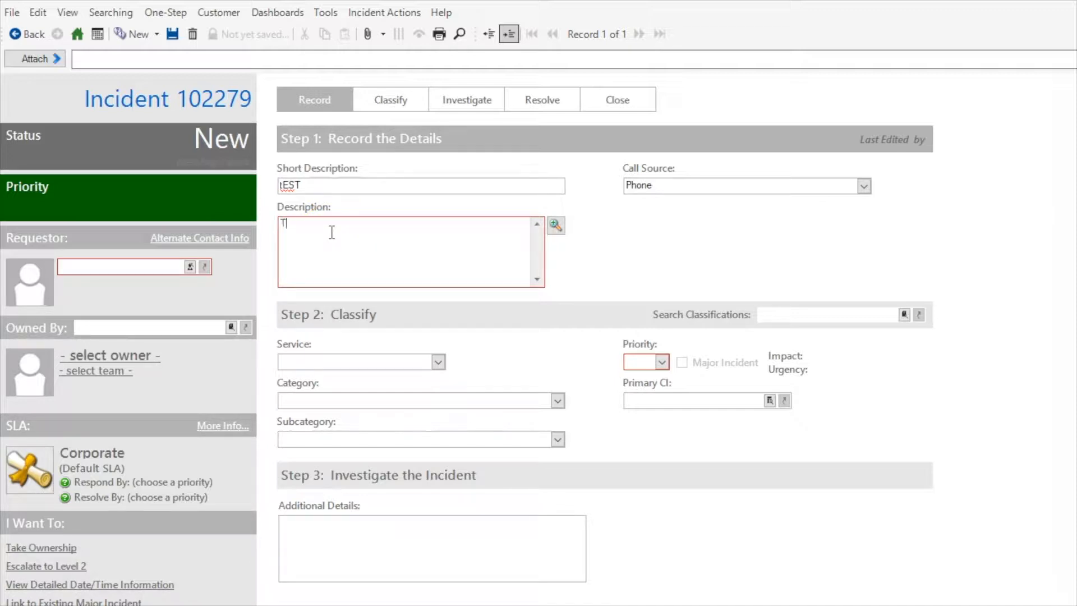
Set the requestor to the first customer listed in the Contact Manager.
{"action": "left_click", "coordinate": [223, 284]}
{"action": "left_click", "coordinate": [193, 263]}
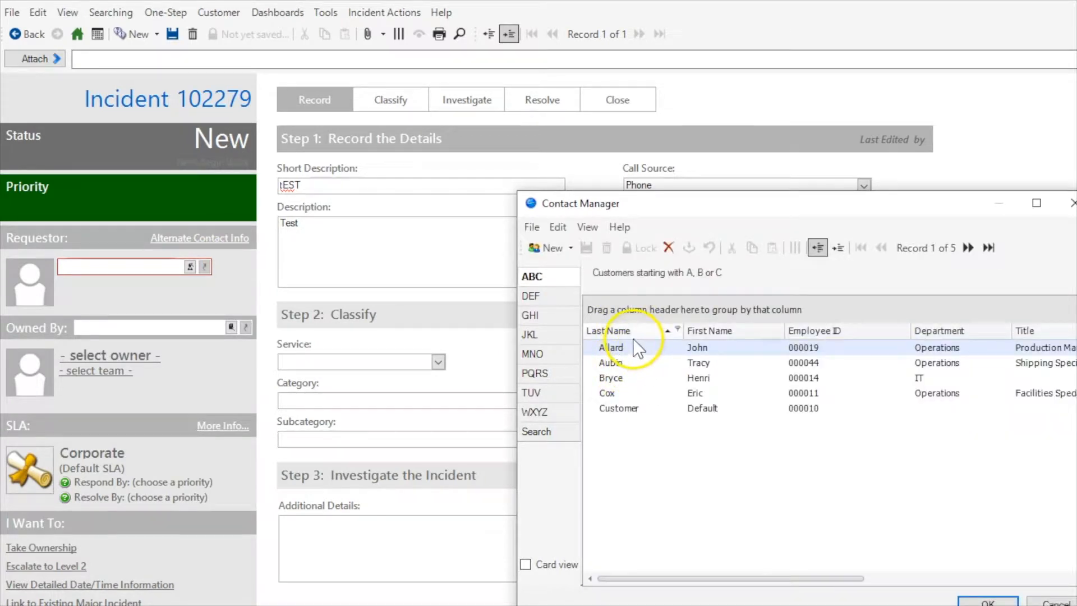
{"action": "double_click", "coordinate": [628, 346]}
Classify the record with the service Account Management, category Network Access and subcategory Password Reset.
{"action": "left_click", "coordinate": [904, 314]}
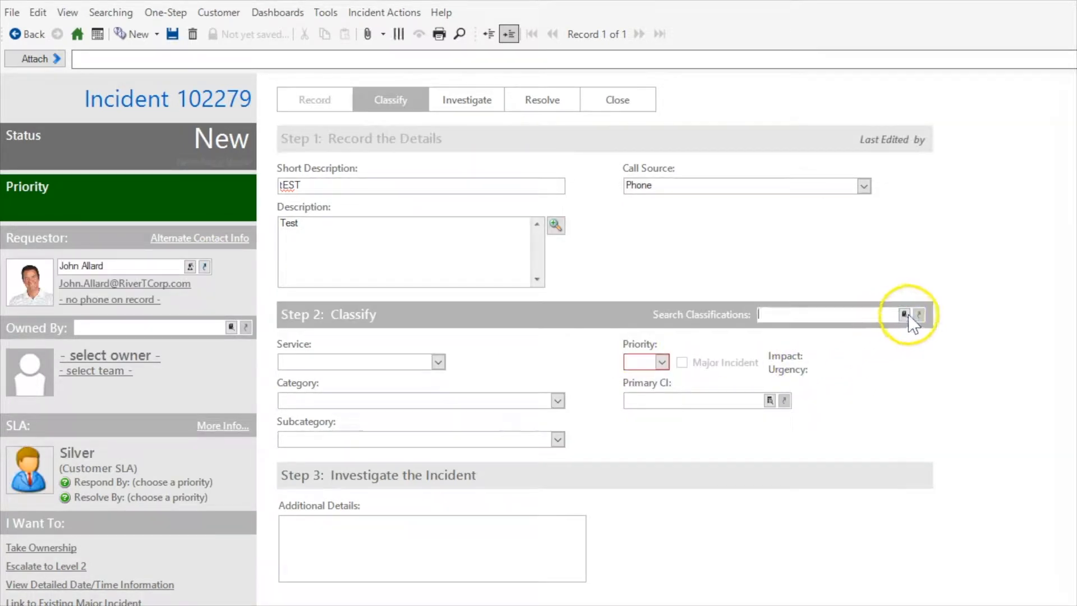
{"action": "double_click", "coordinate": [372, 277]}
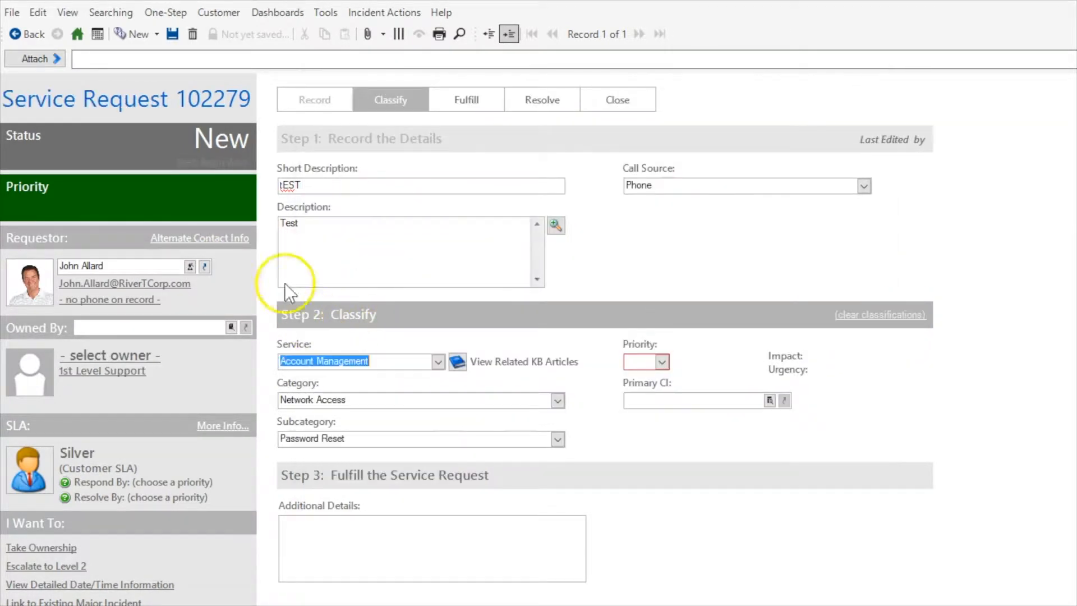
Set the priority to 3 with Standard urgency and Whenever Possible impact, and save the record.
{"action": "left_click", "coordinate": [662, 362]}
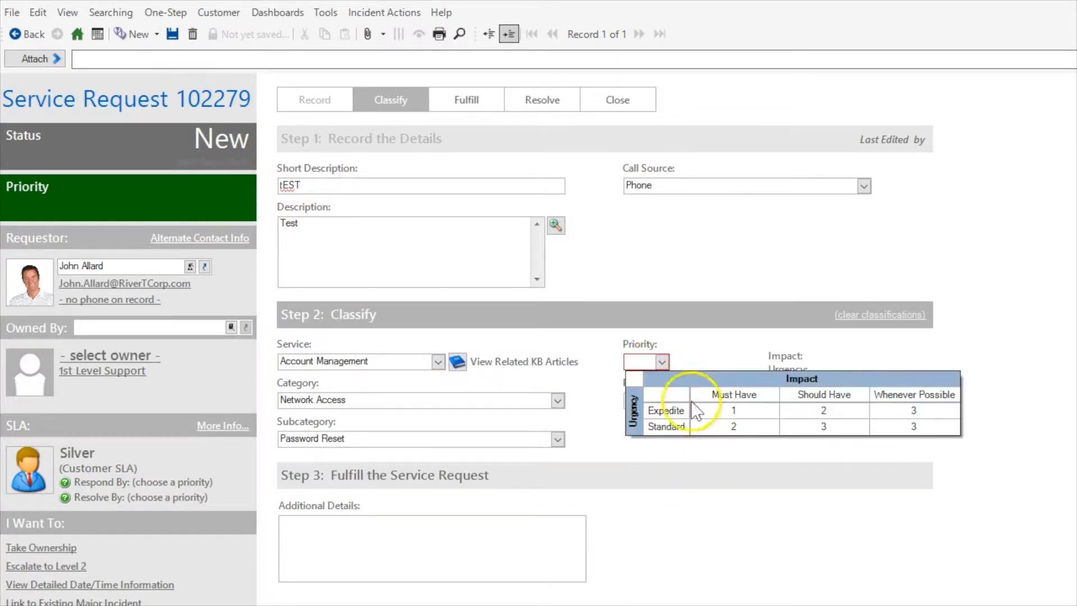
{"action": "left_click", "coordinate": [881, 429]}
{"action": "left_click", "coordinate": [172, 35]}
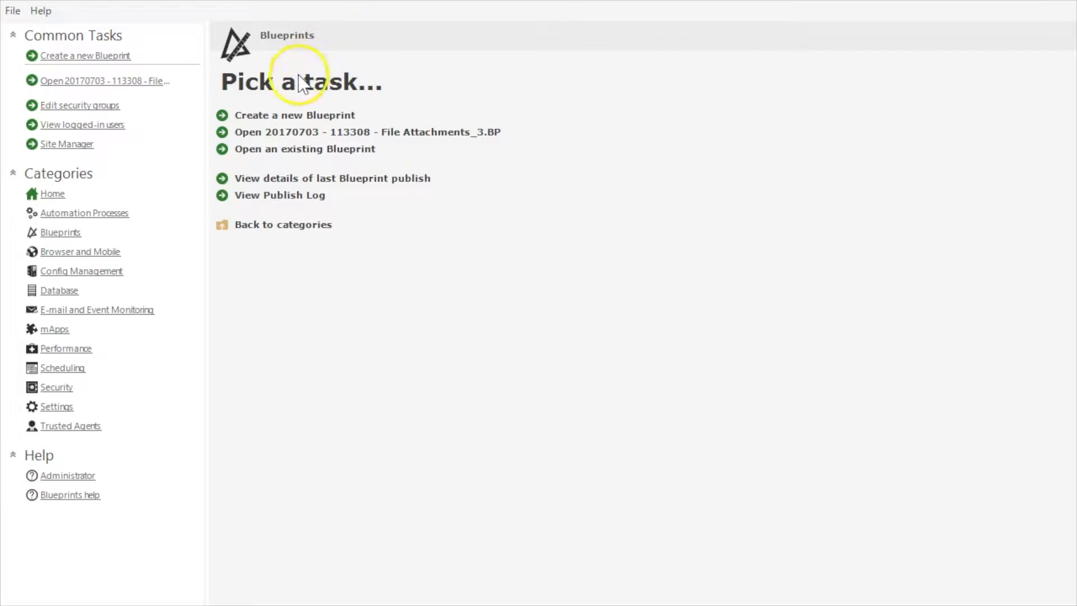
Create a new Blueprint in the administration tool and open the Incident form for editing.
{"action": "left_click", "coordinate": [264, 115]}
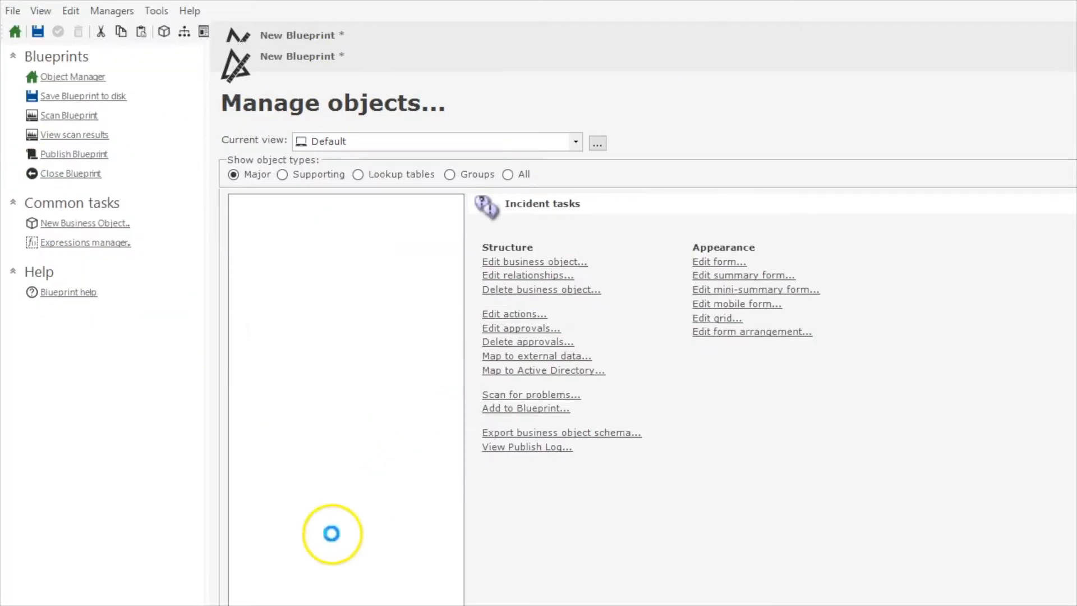
{"action": "left_click", "coordinate": [701, 262]}
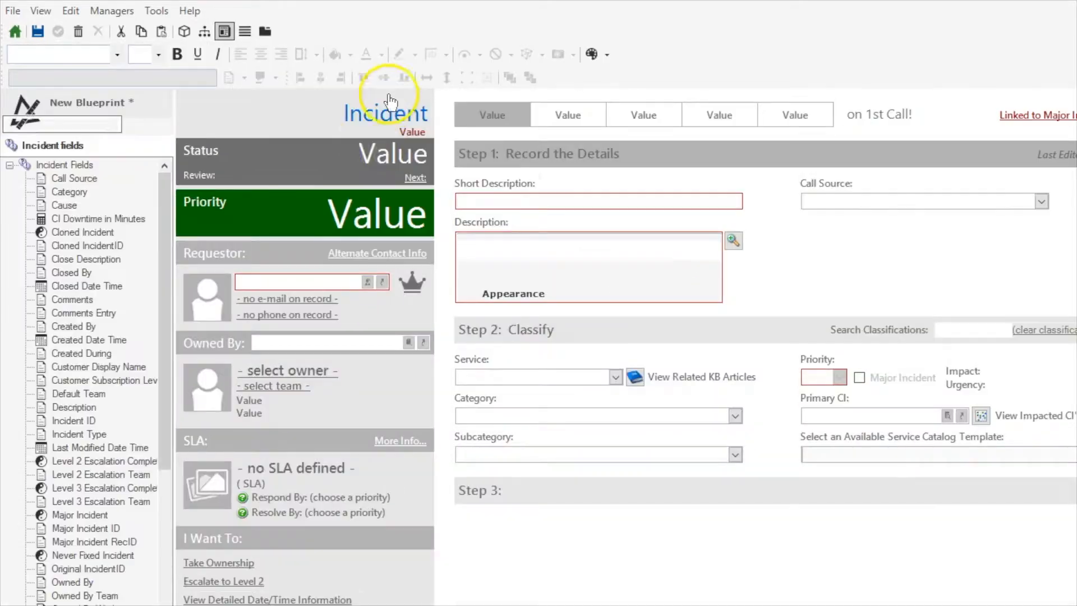
Open the custom expression of the Next: link and examine its Incident.Is New condition in the advanced view.
{"action": "left_click", "coordinate": [414, 177]}
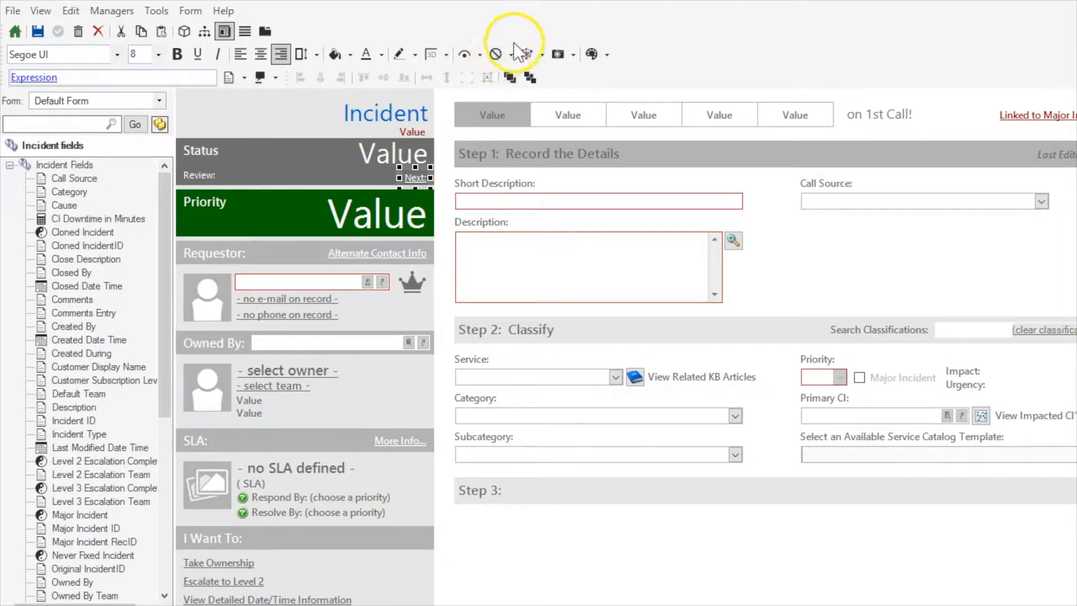
{"action": "left_click", "coordinate": [521, 52]}
{"action": "left_click", "coordinate": [523, 72]}
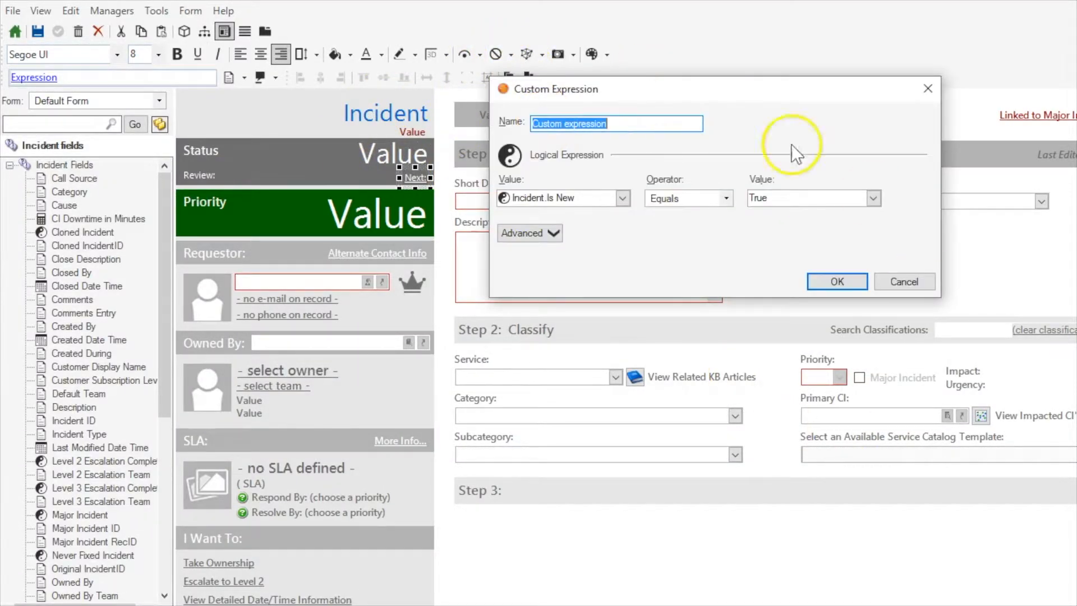
{"action": "left_click_drag", "start_coordinate": [593, 198], "coordinate": [476, 177]}
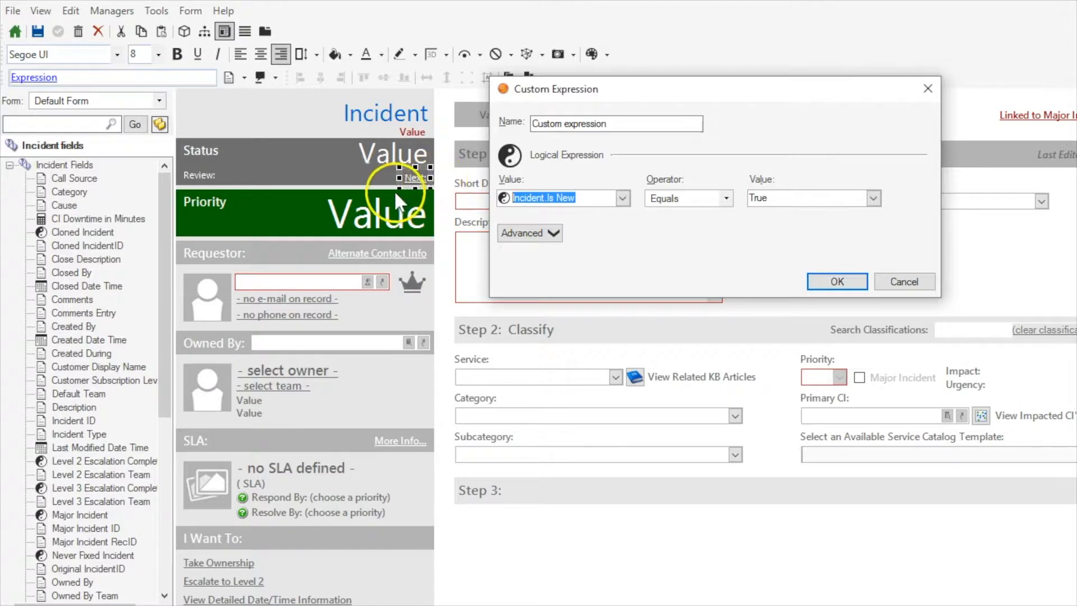
{"action": "left_click", "coordinate": [588, 195]}
{"action": "left_click_drag", "start_coordinate": [587, 197], "coordinate": [548, 200]}
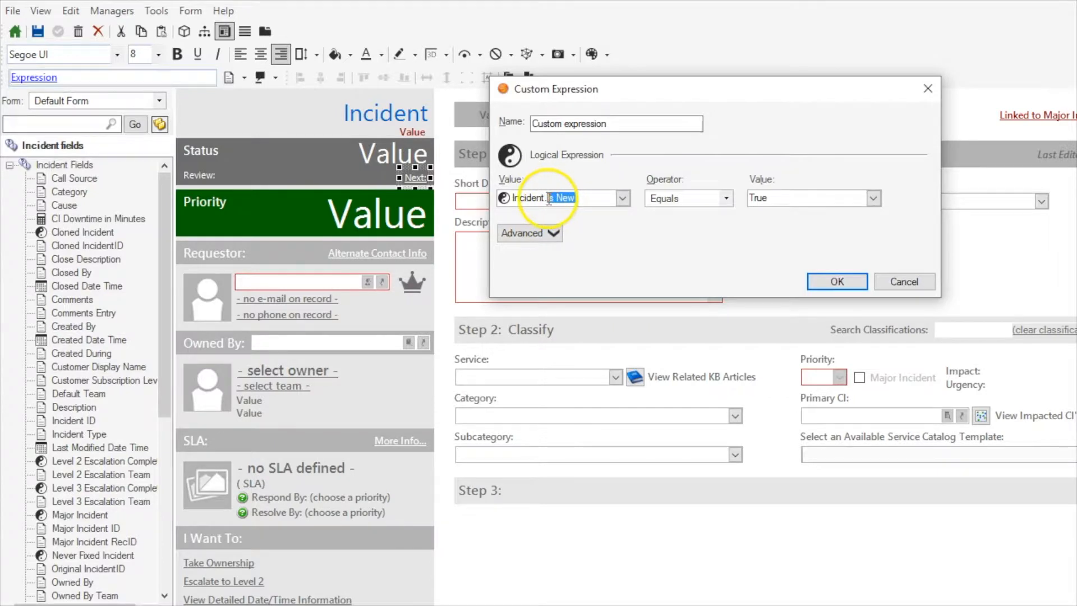
{"action": "left_click", "coordinate": [537, 232]}
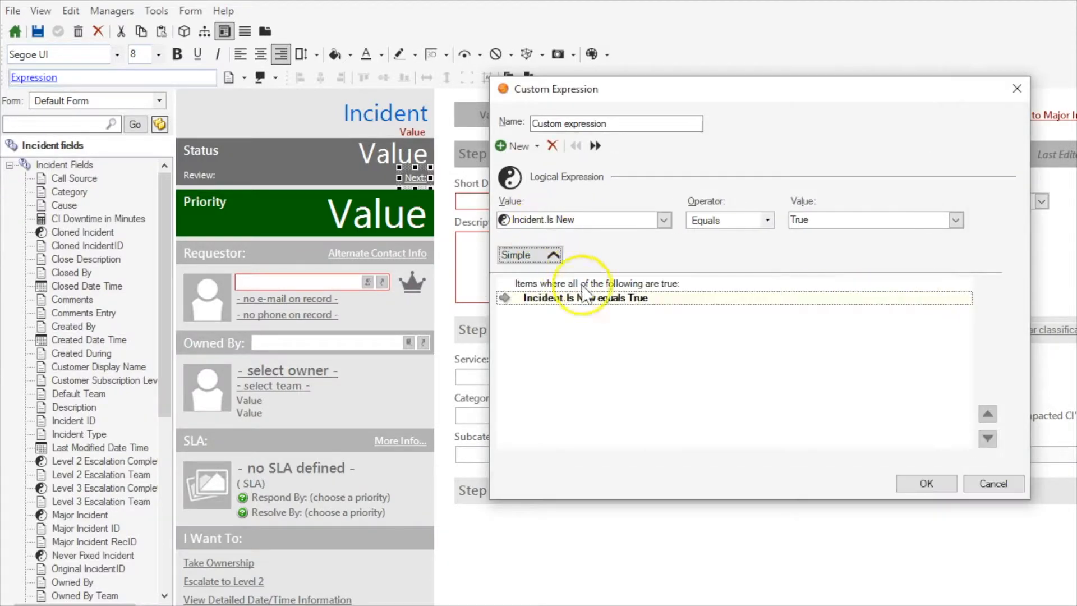
{"action": "left_click_drag", "start_coordinate": [604, 218], "coordinate": [514, 219]}
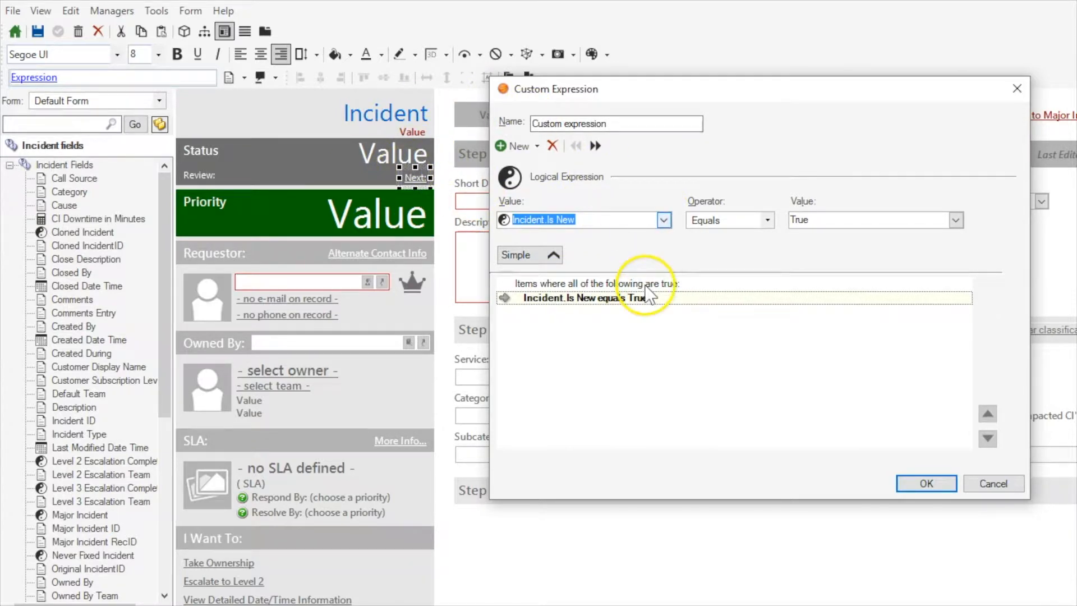
Expand the Incident fields in the expression's value choices and look through the available fields and folders.
{"action": "left_click", "coordinate": [663, 220]}
{"action": "double_click", "coordinate": [579, 239]}
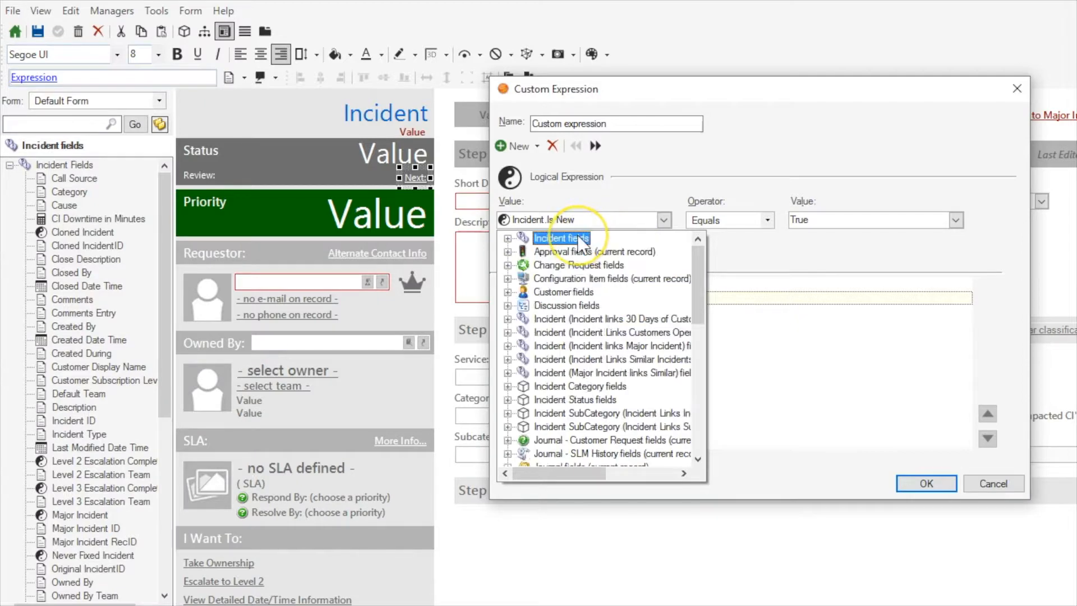
{"action": "double_click", "coordinate": [578, 240]}
{"action": "scroll", "coordinate": [664, 305], "scroll_direction": "down", "scroll_amount": 15}
{"action": "scroll", "coordinate": [665, 306], "scroll_direction": "up", "scroll_amount": 15}
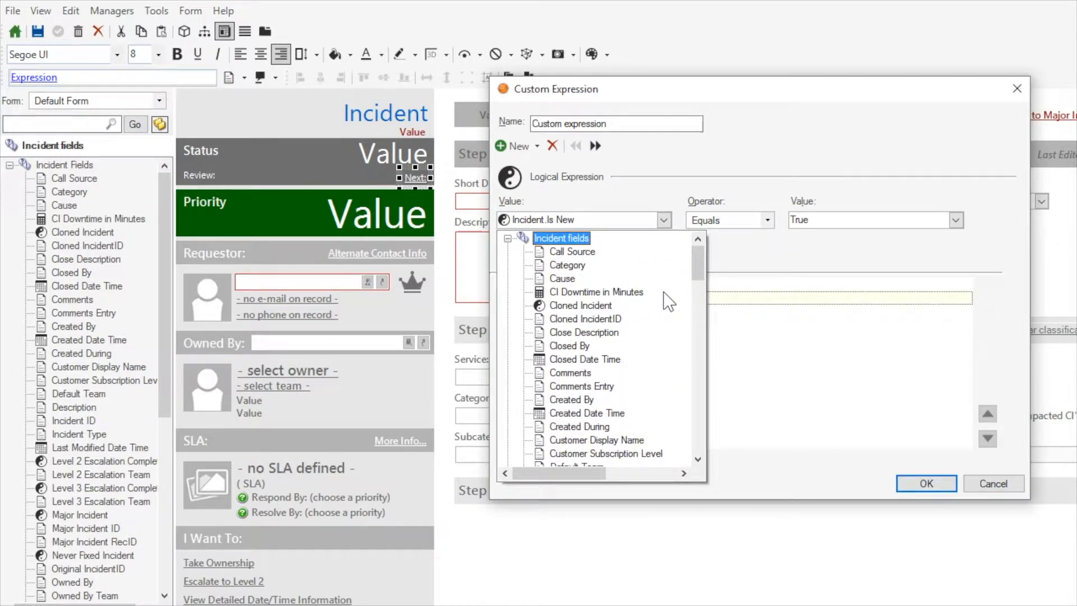
{"action": "scroll", "coordinate": [668, 301], "scroll_direction": "down", "scroll_amount": 6}
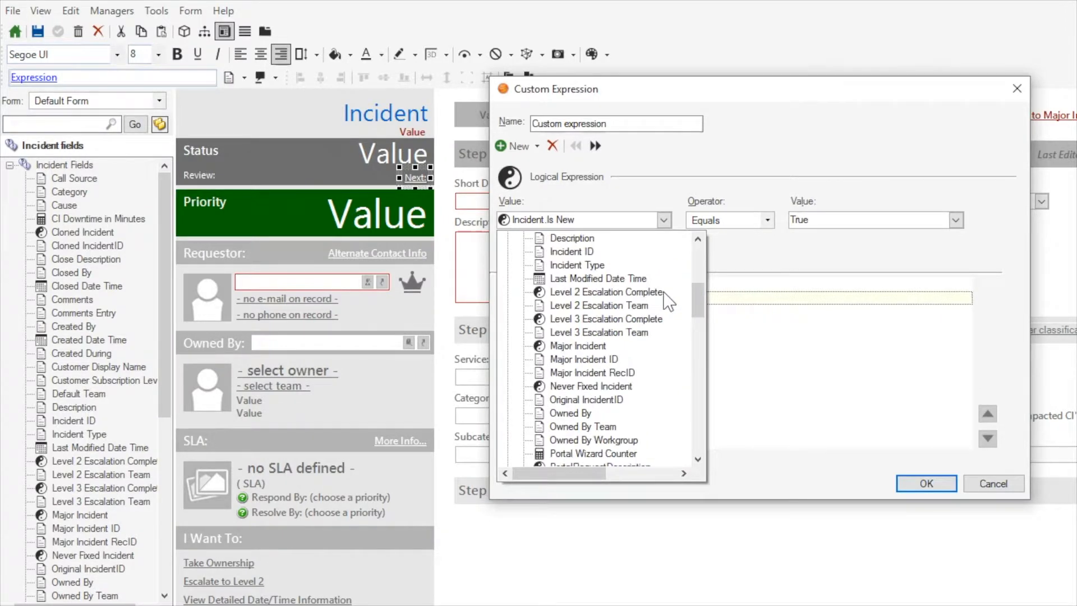
{"action": "scroll", "coordinate": [669, 302], "scroll_direction": "down", "scroll_amount": 6}
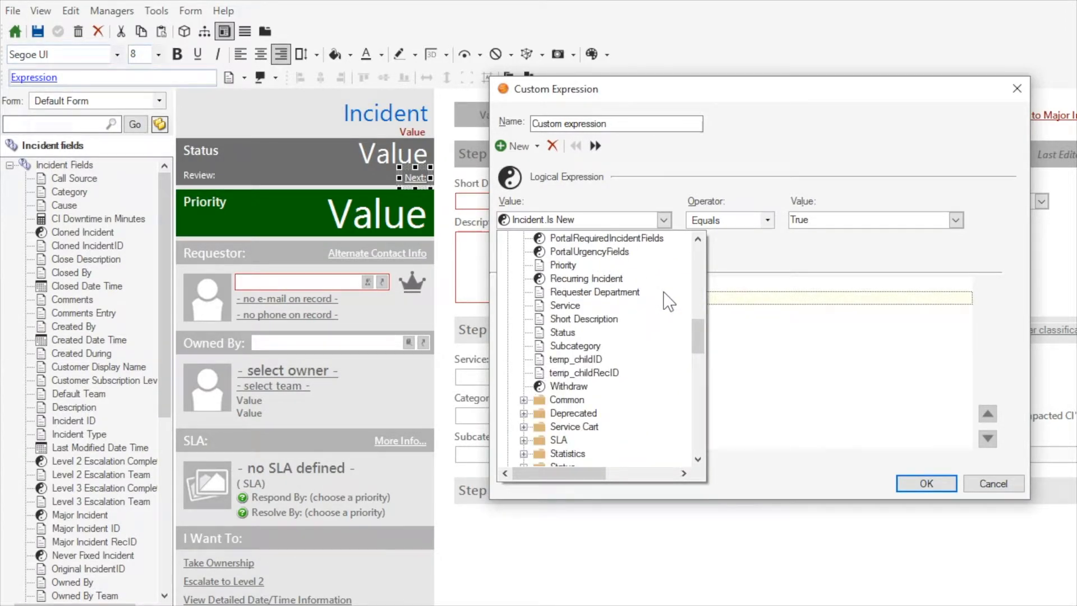
{"action": "scroll", "coordinate": [617, 364], "scroll_direction": "up", "scroll_amount": 12}
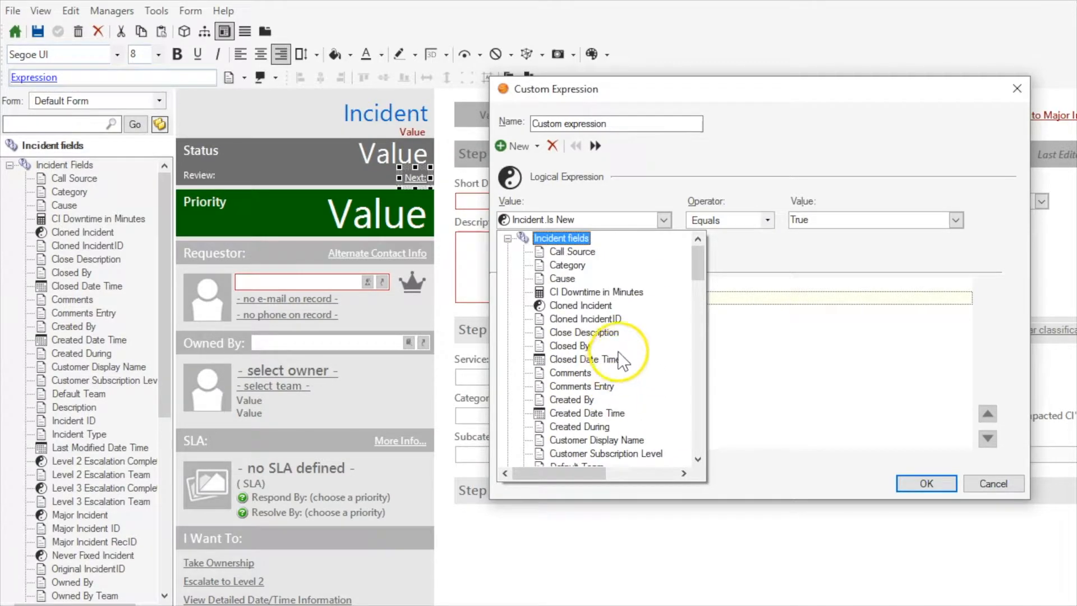
{"action": "scroll", "coordinate": [630, 345], "scroll_direction": "down", "scroll_amount": 13}
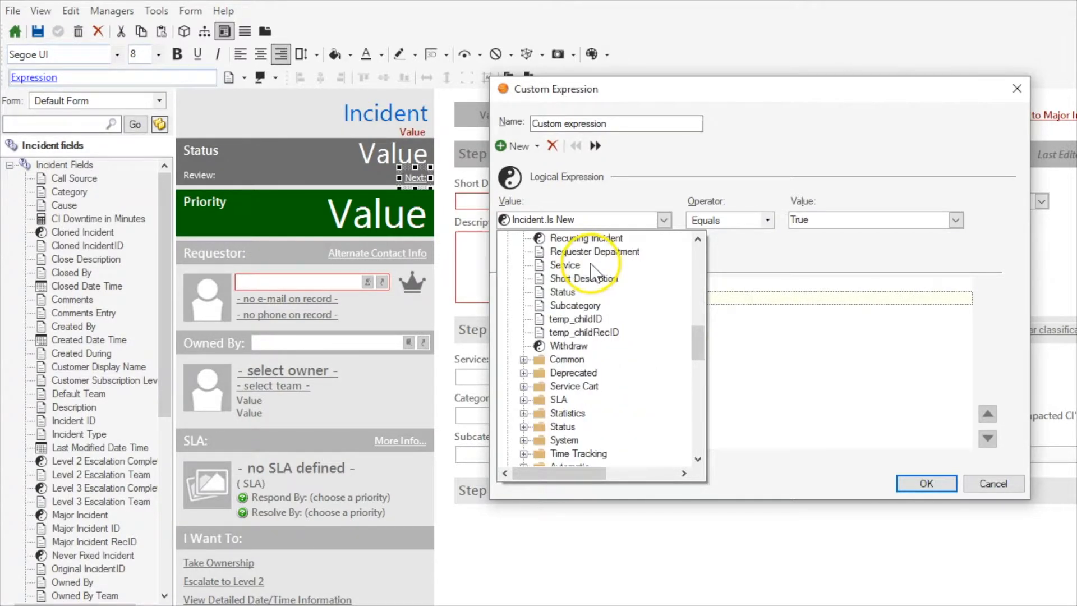
{"action": "scroll", "coordinate": [583, 303], "scroll_direction": "up", "scroll_amount": 13}
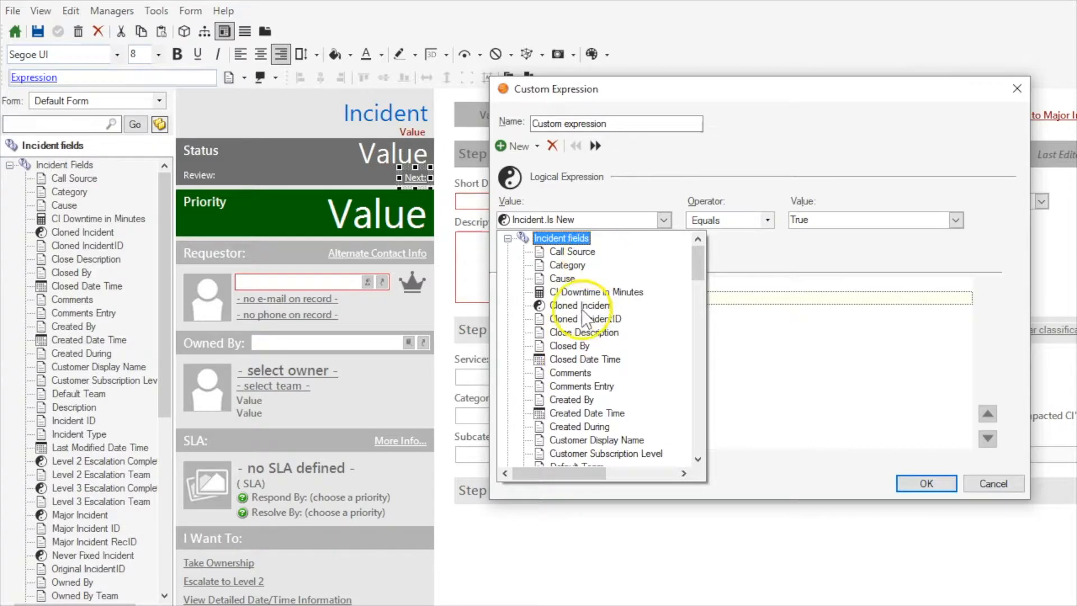
{"action": "scroll", "coordinate": [586, 336], "scroll_direction": "down", "scroll_amount": 18}
{"action": "scroll", "coordinate": [593, 347], "scroll_direction": "up", "scroll_amount": 5}
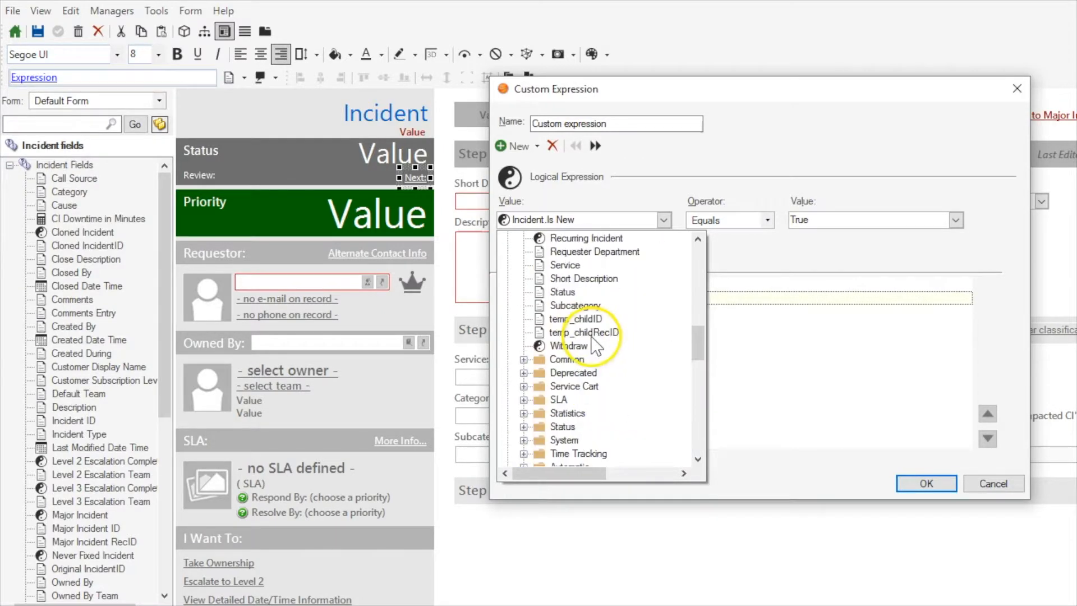
Check the Common, Deprecated, Service Cart and SLA folders of the Incident fields for the Is New field.
{"action": "double_click", "coordinate": [566, 359]}
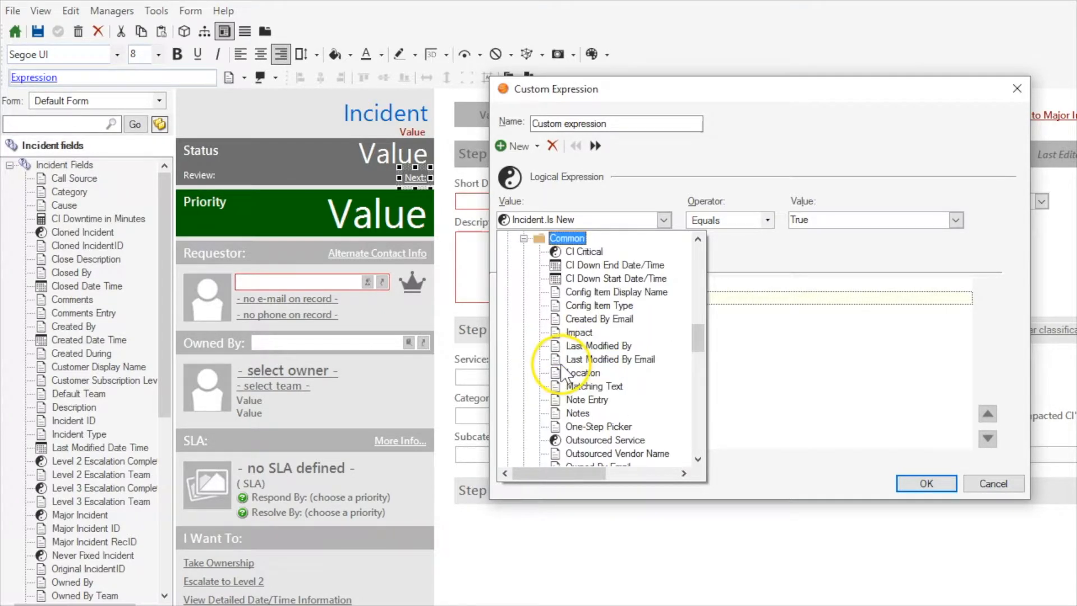
{"action": "double_click", "coordinate": [561, 240]}
{"action": "double_click", "coordinate": [570, 251]}
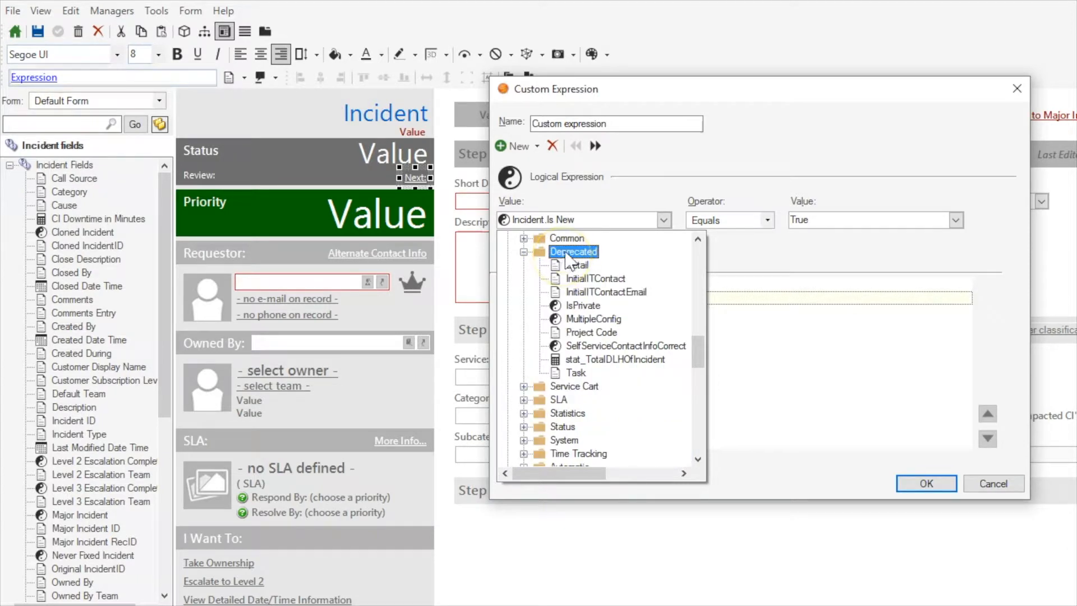
{"action": "double_click", "coordinate": [569, 252]}
{"action": "double_click", "coordinate": [569, 264]}
{"action": "double_click", "coordinate": [569, 265]}
{"action": "left_click", "coordinate": [558, 279]}
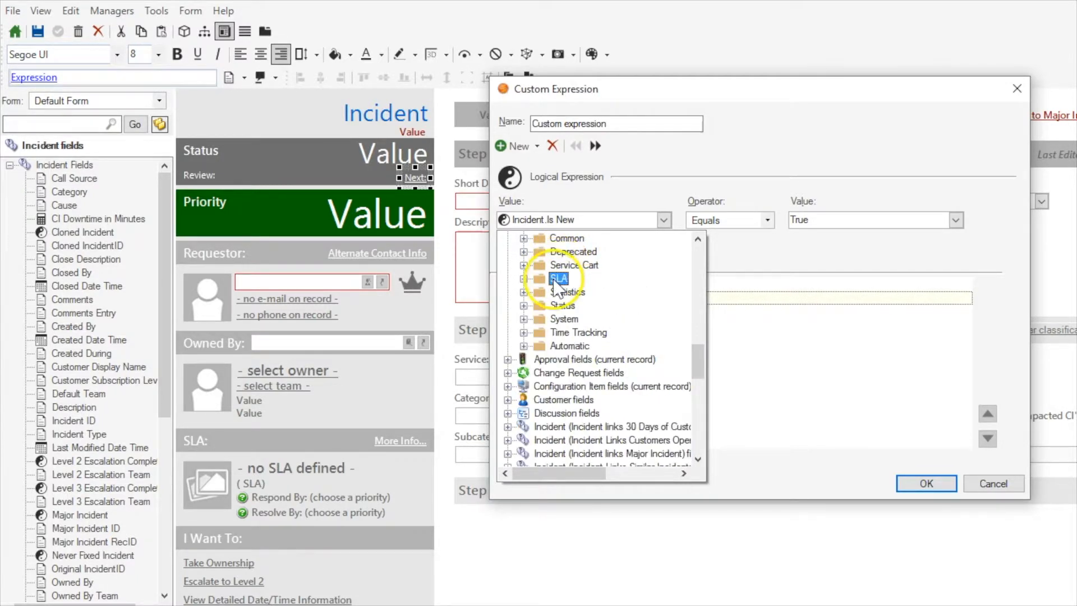
{"action": "double_click", "coordinate": [558, 278]}
{"action": "double_click", "coordinate": [559, 239]}
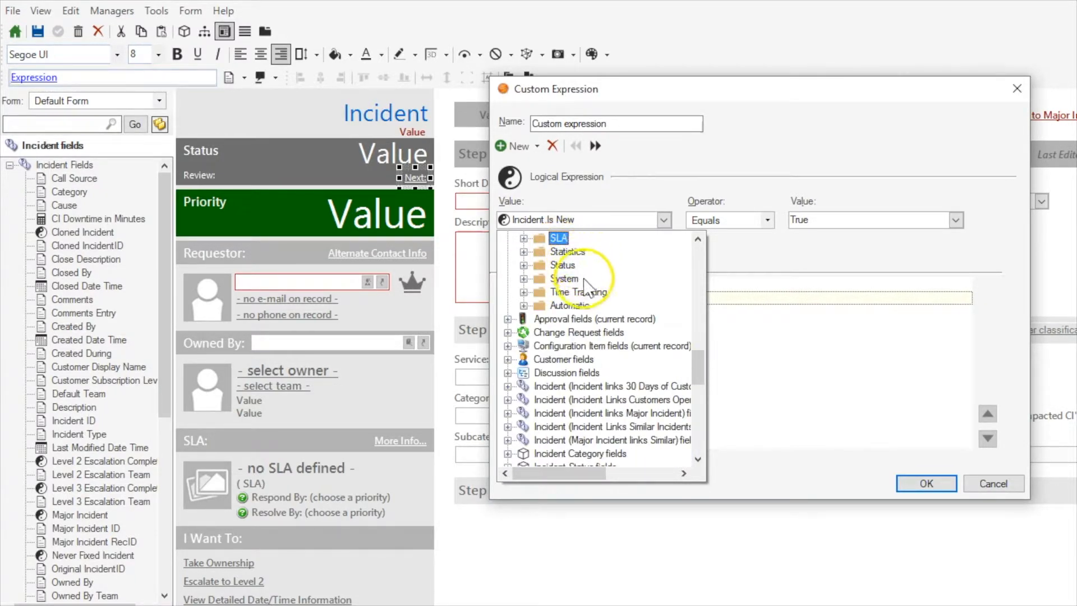
Pick the Is New field from the Automatic folder as the expression's value.
{"action": "double_click", "coordinate": [567, 306]}
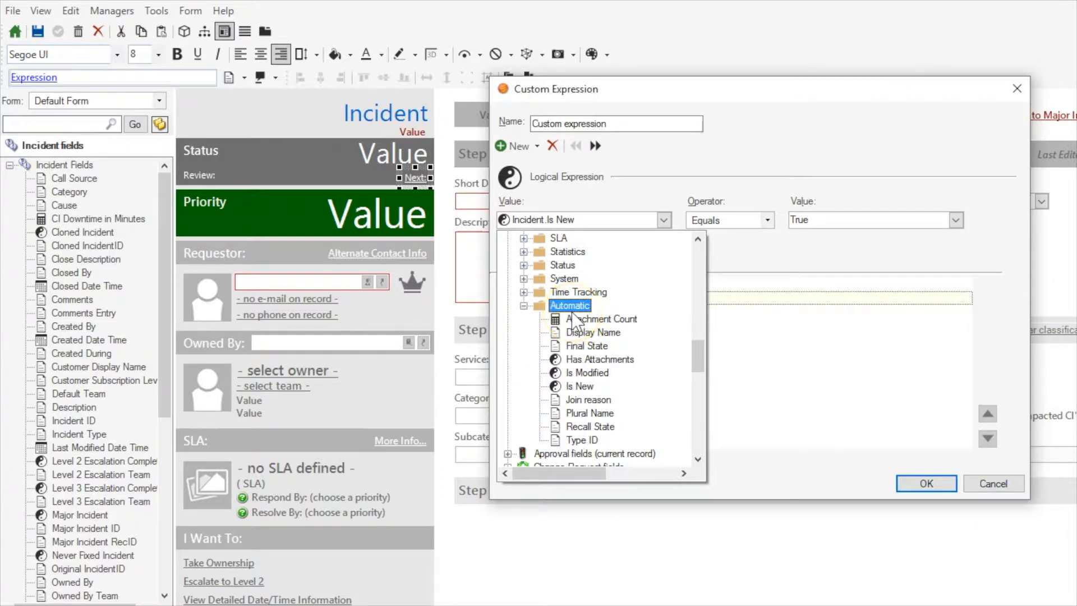
{"action": "left_click", "coordinate": [578, 386]}
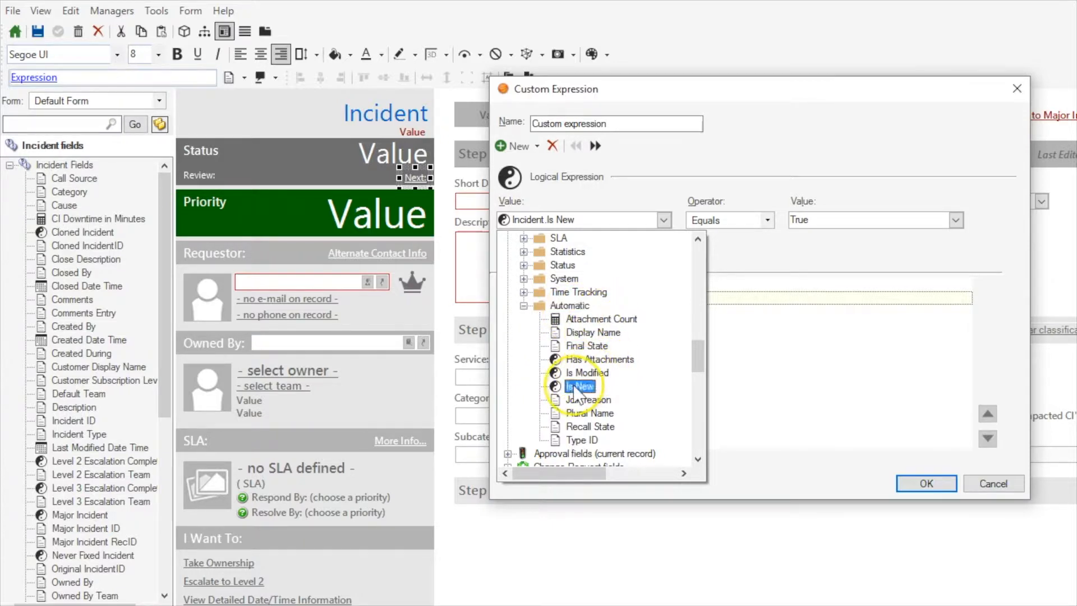
{"action": "left_click", "coordinate": [574, 387]}
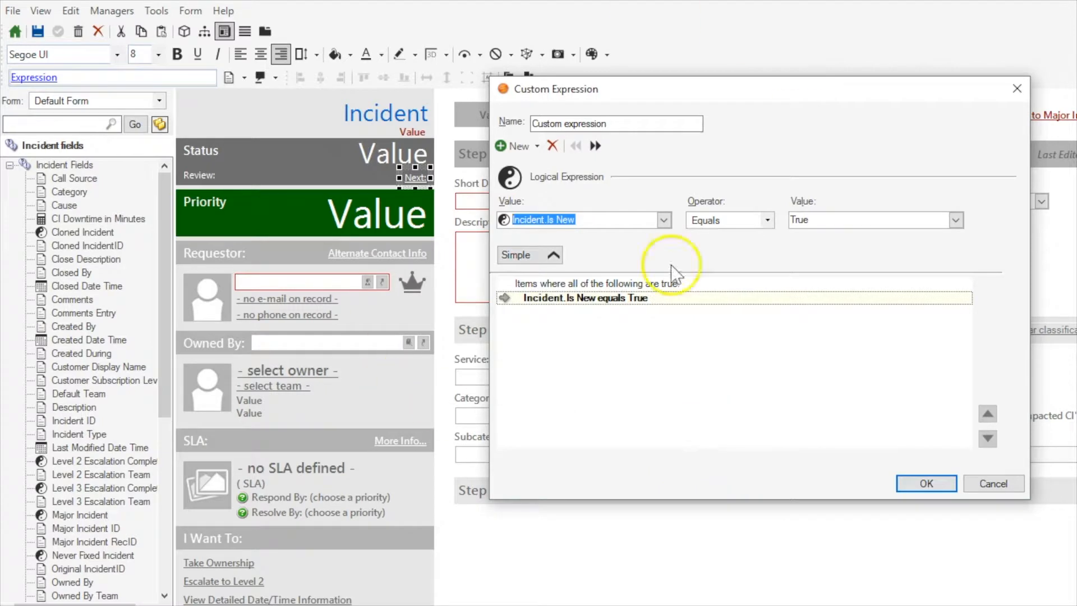
Review the expression's Incident.Is New value, cancel the custom expression and clear the selection on the form.
{"action": "left_click", "coordinate": [607, 219]}
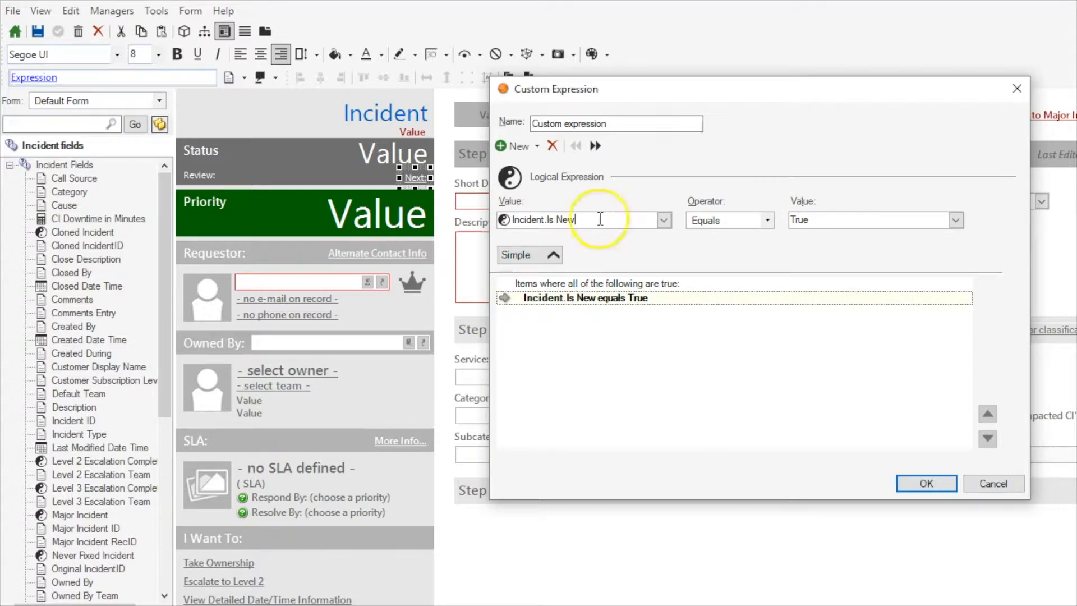
{"action": "left_click_drag", "start_coordinate": [597, 218], "coordinate": [483, 234]}
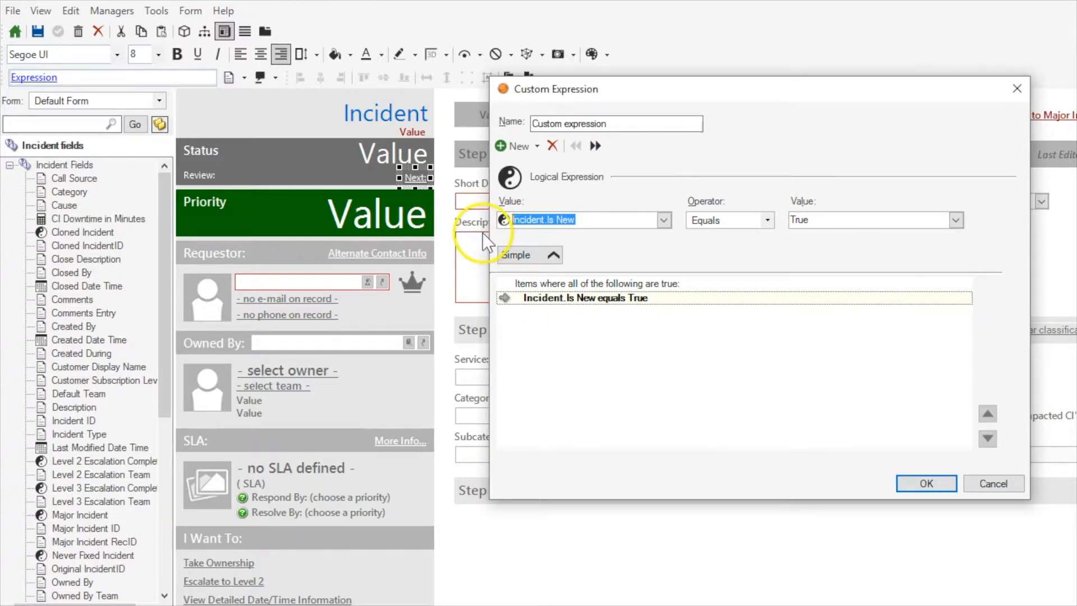
{"action": "left_click", "coordinate": [594, 223]}
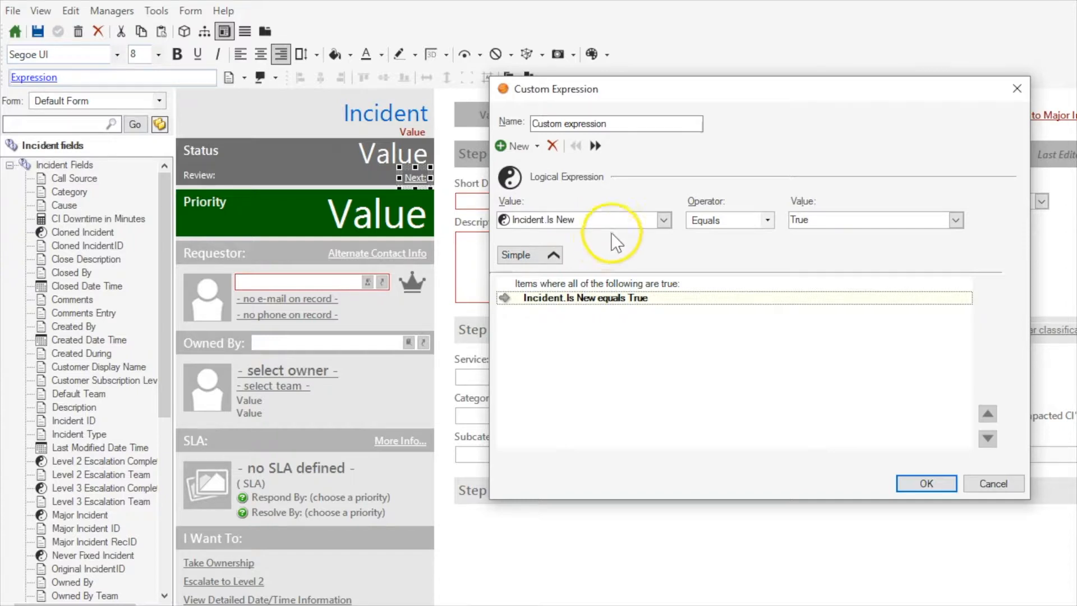
{"action": "left_click", "coordinate": [990, 486]}
{"action": "left_click", "coordinate": [900, 257]}
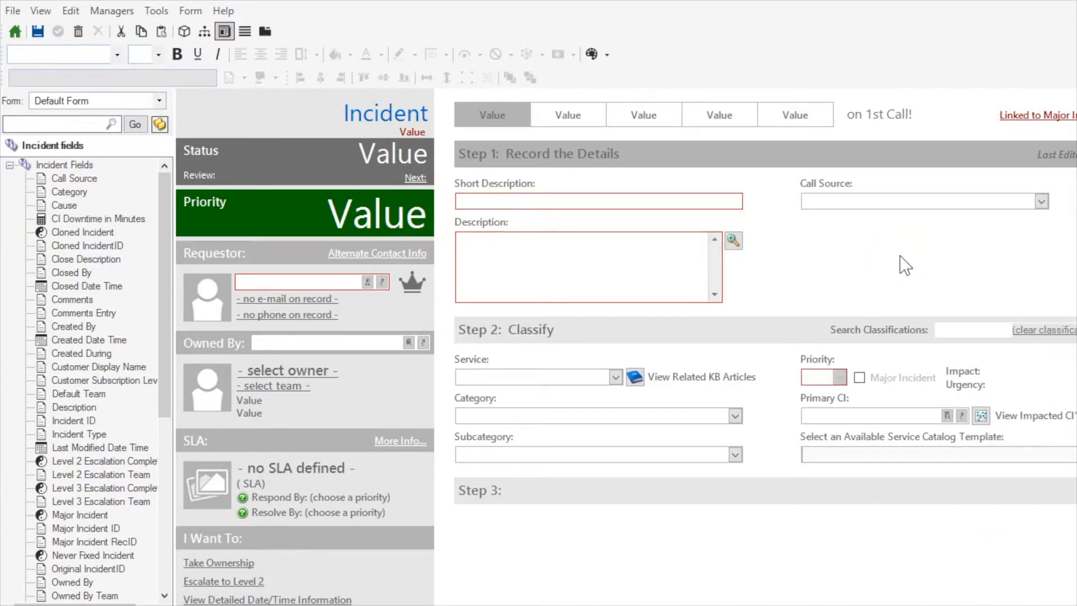
Select the Take Ownership and Escalate to Level 2 links together and open a custom expression for disabling them.
{"action": "left_click", "coordinate": [352, 252]}
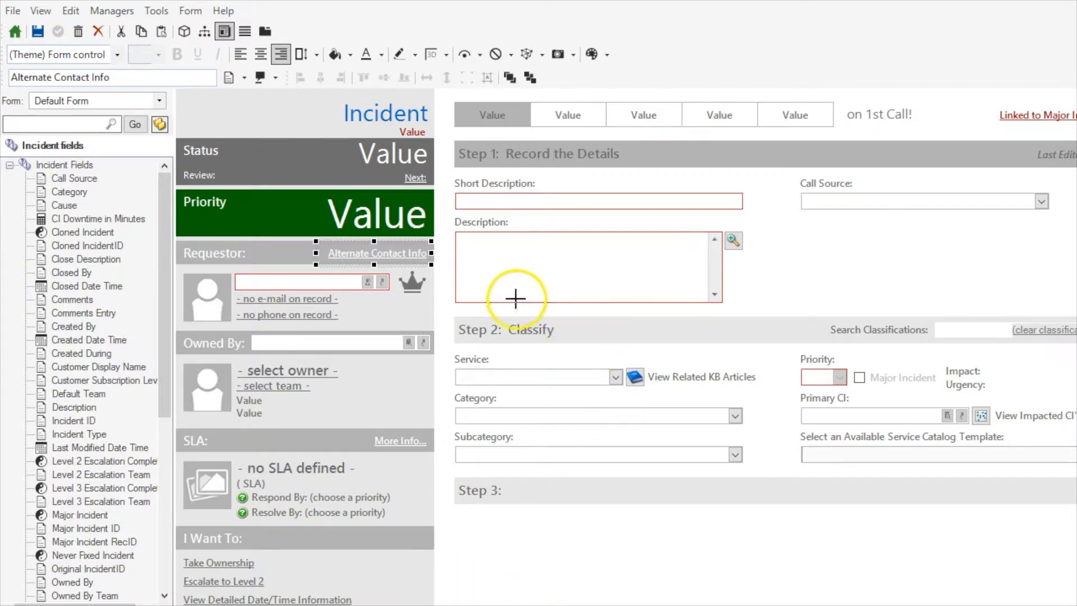
{"action": "left_click", "coordinate": [217, 562]}
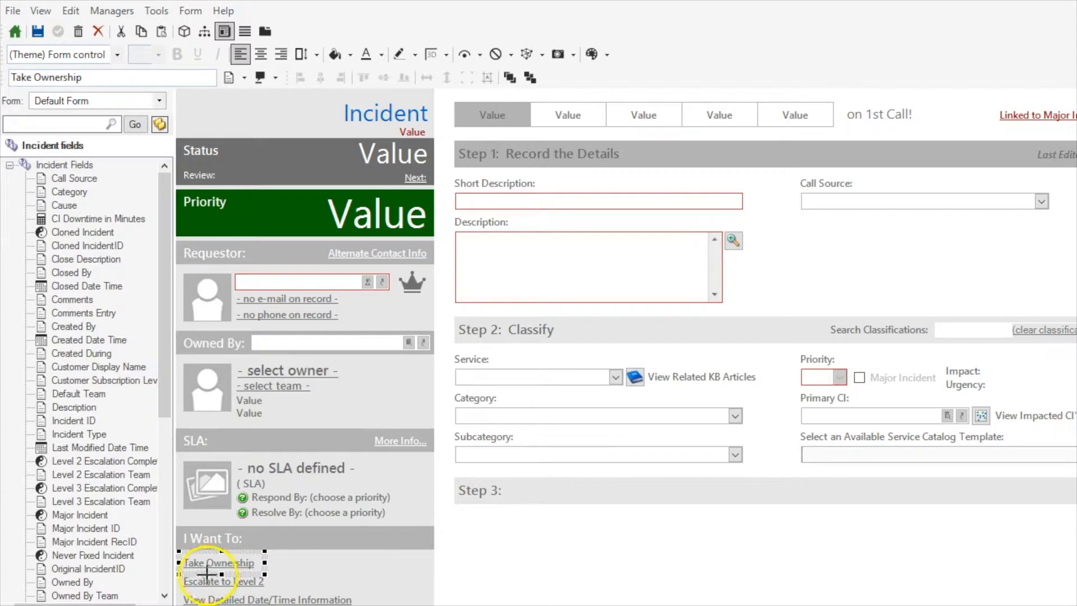
{"action": "left_click", "coordinate": [193, 580], "text": "ctrl"}
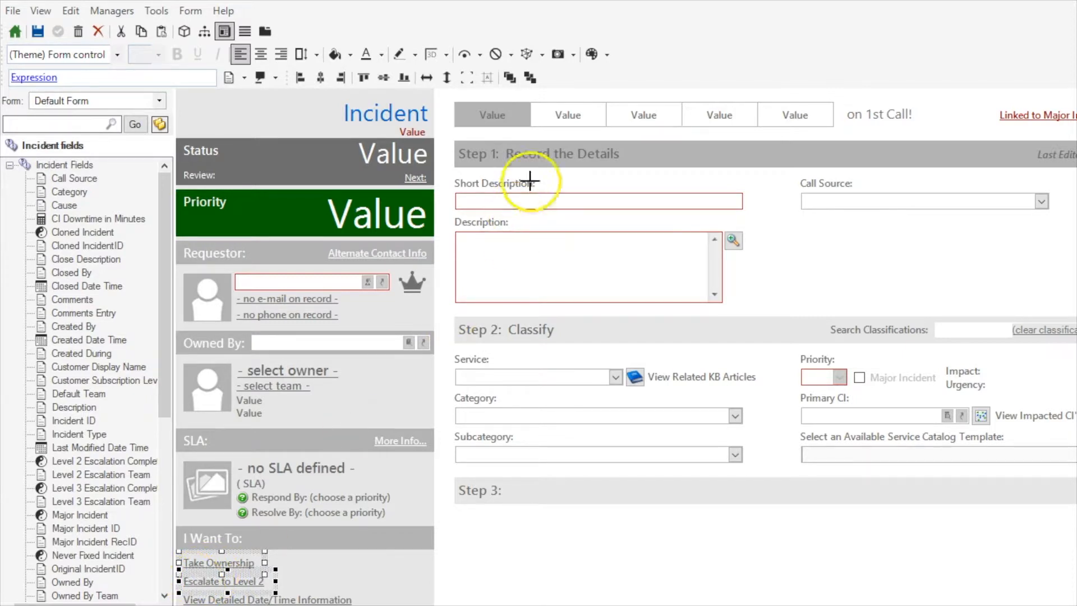
{"action": "left_click", "coordinate": [526, 54]}
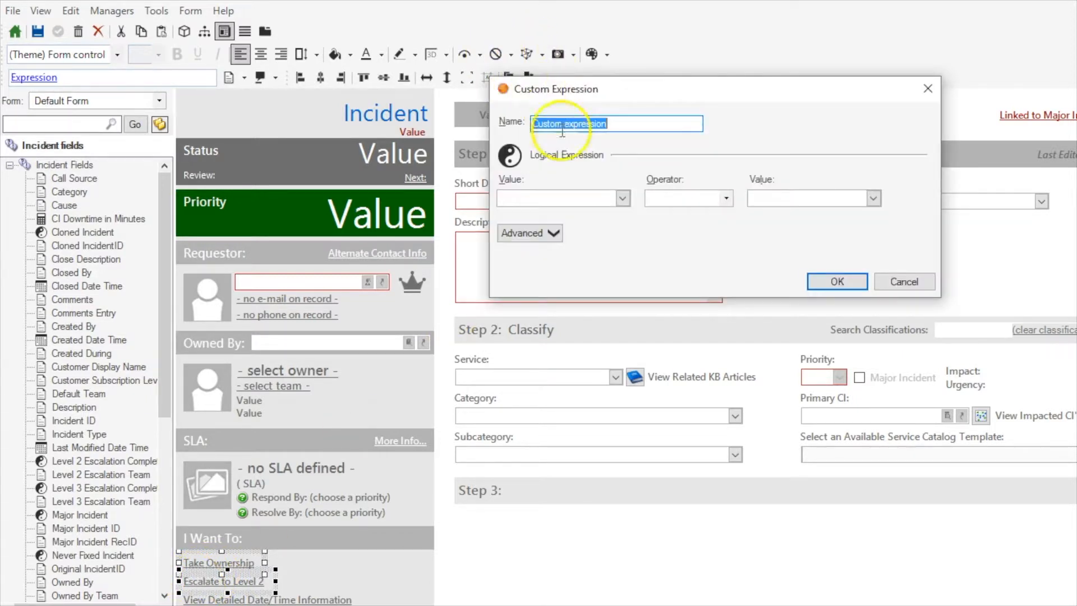
Set the links' custom expression to Incident.Is New from the Automatic folder, Equals, True, and accept it.
{"action": "left_click", "coordinate": [622, 198]}
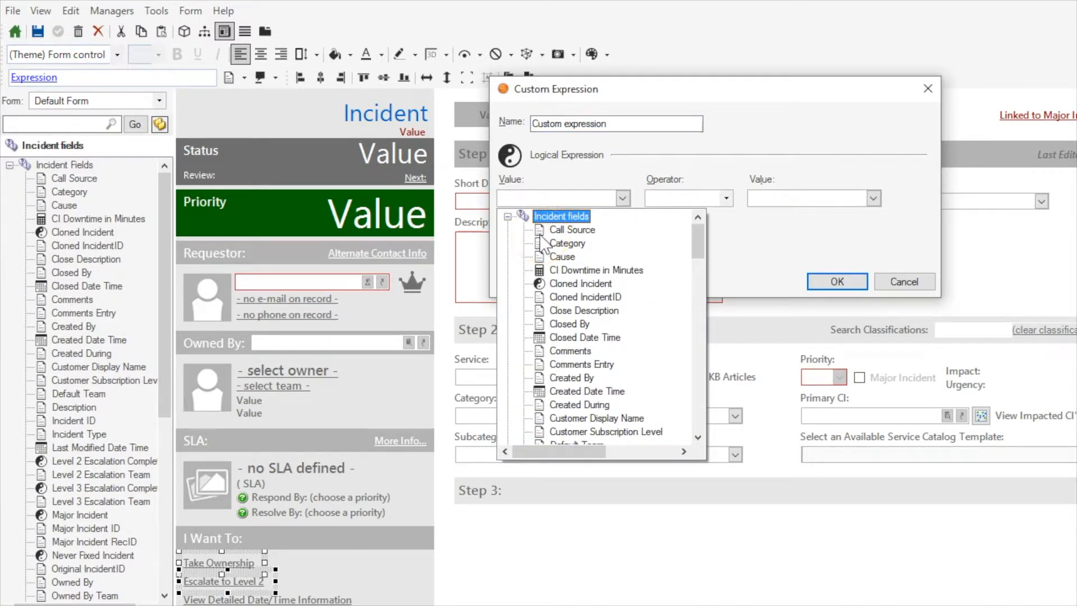
{"action": "left_click", "coordinate": [508, 217]}
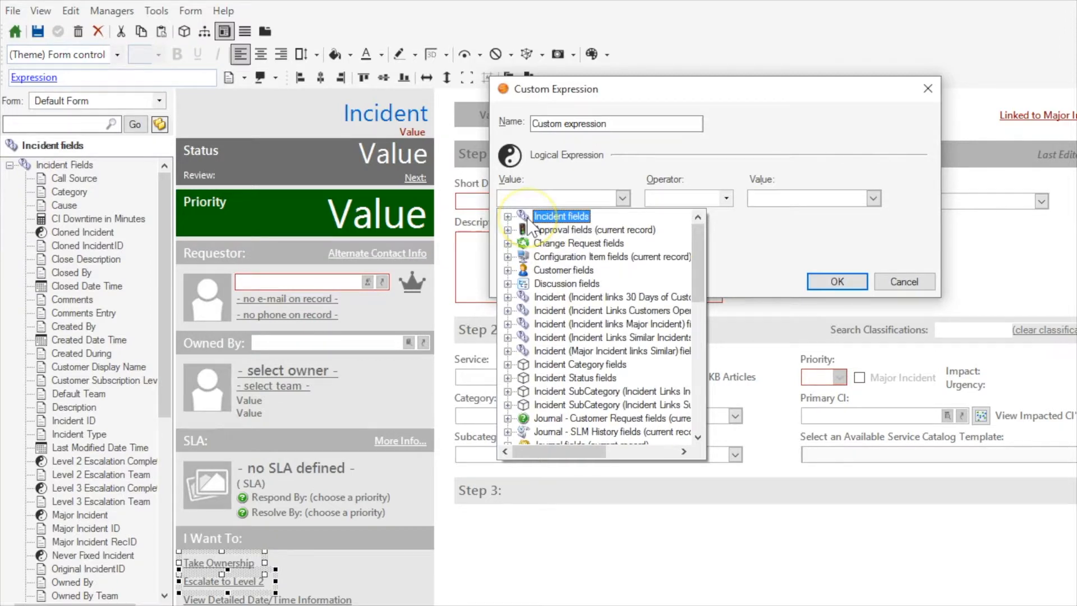
{"action": "double_click", "coordinate": [528, 219]}
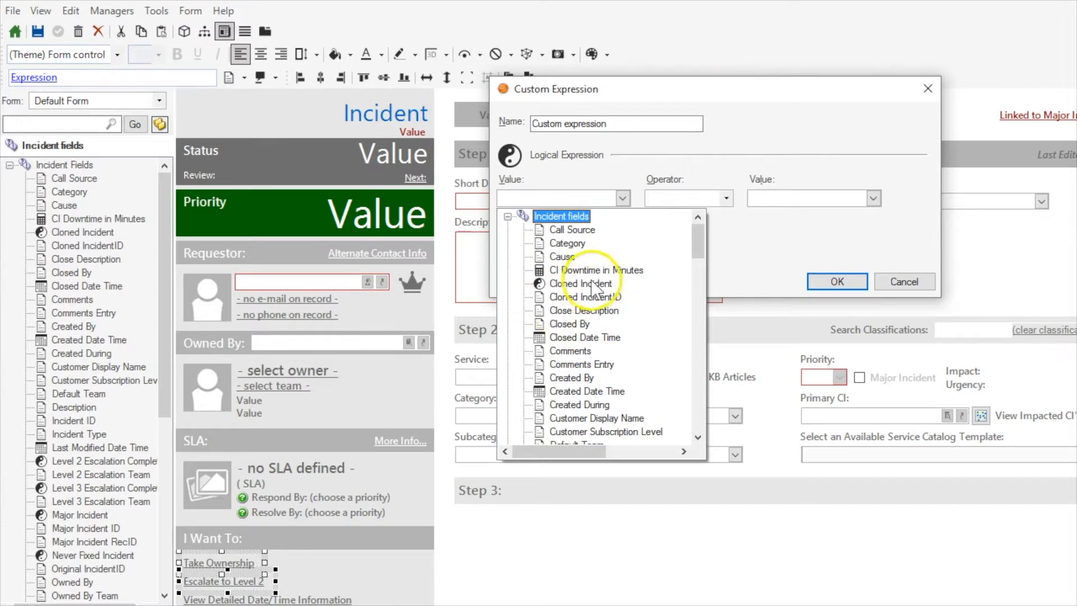
{"action": "key", "text": "a"}
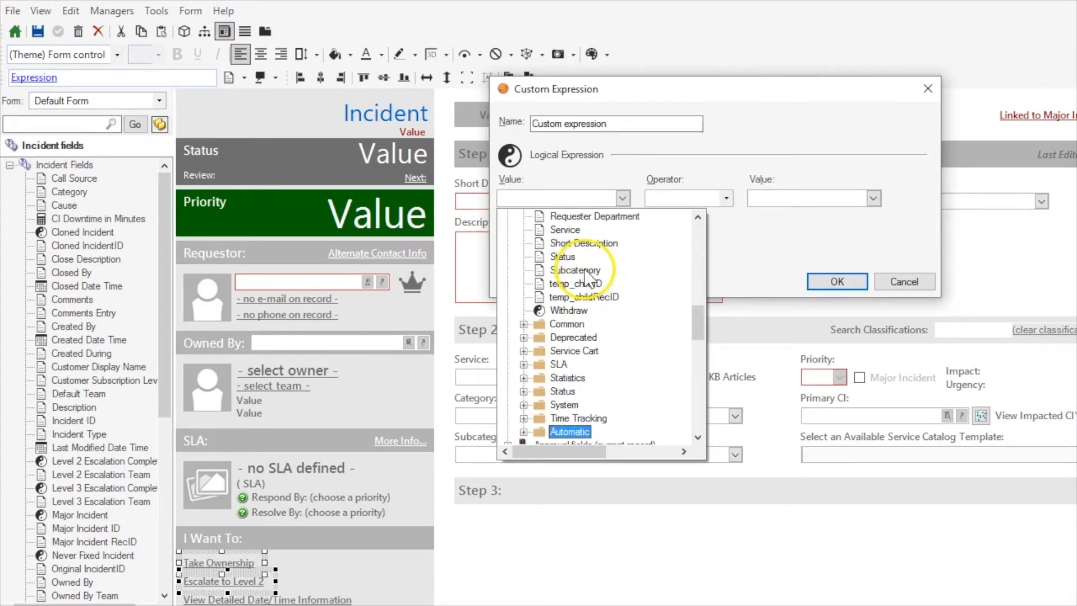
{"action": "double_click", "coordinate": [567, 431]}
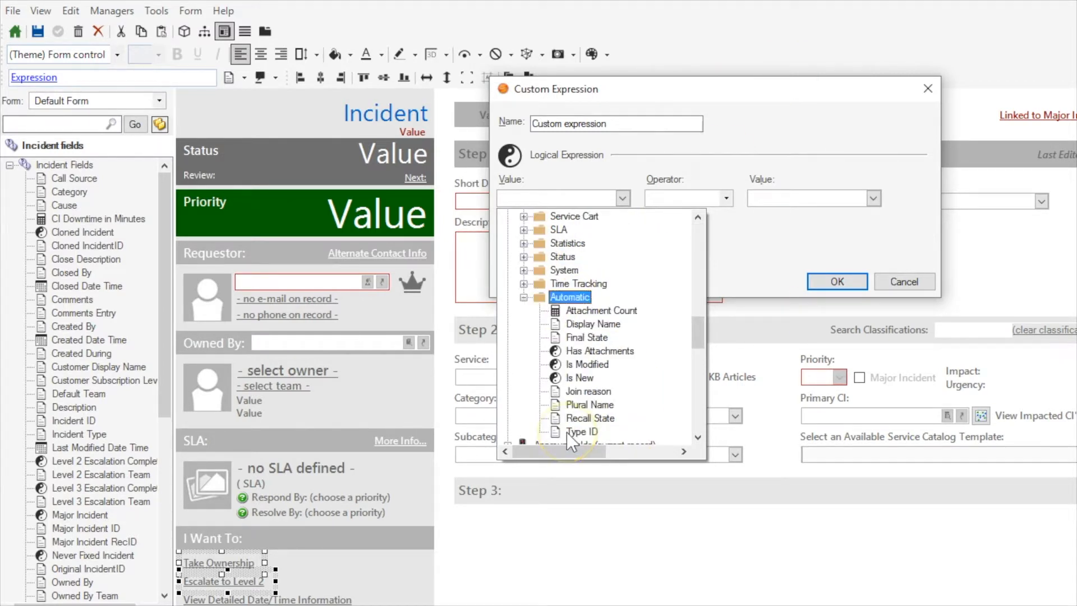
{"action": "double_click", "coordinate": [580, 377]}
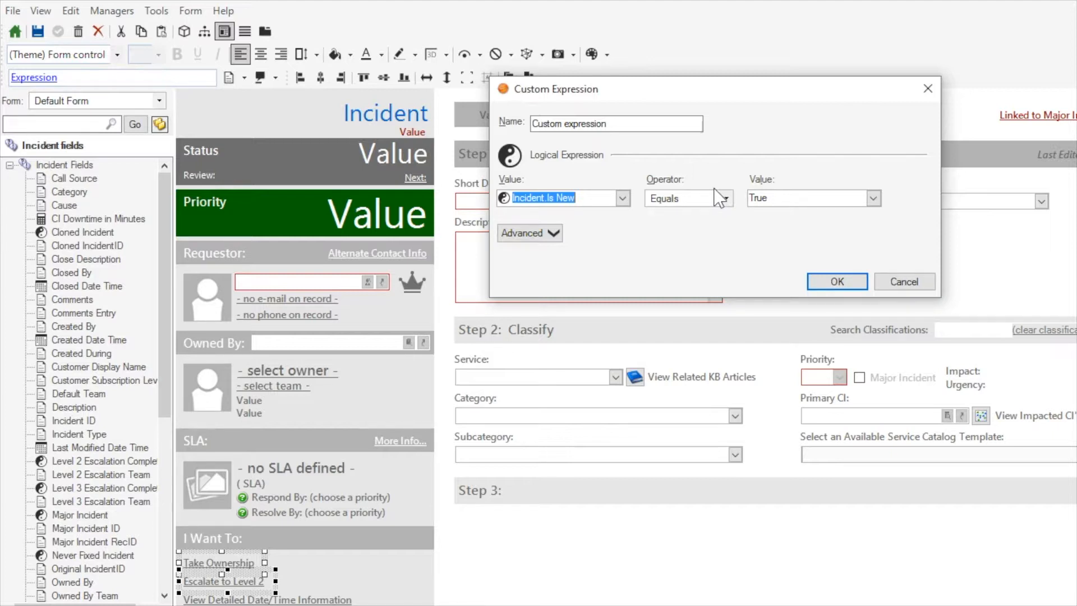
{"action": "left_click_drag", "start_coordinate": [766, 198], "coordinate": [727, 194]}
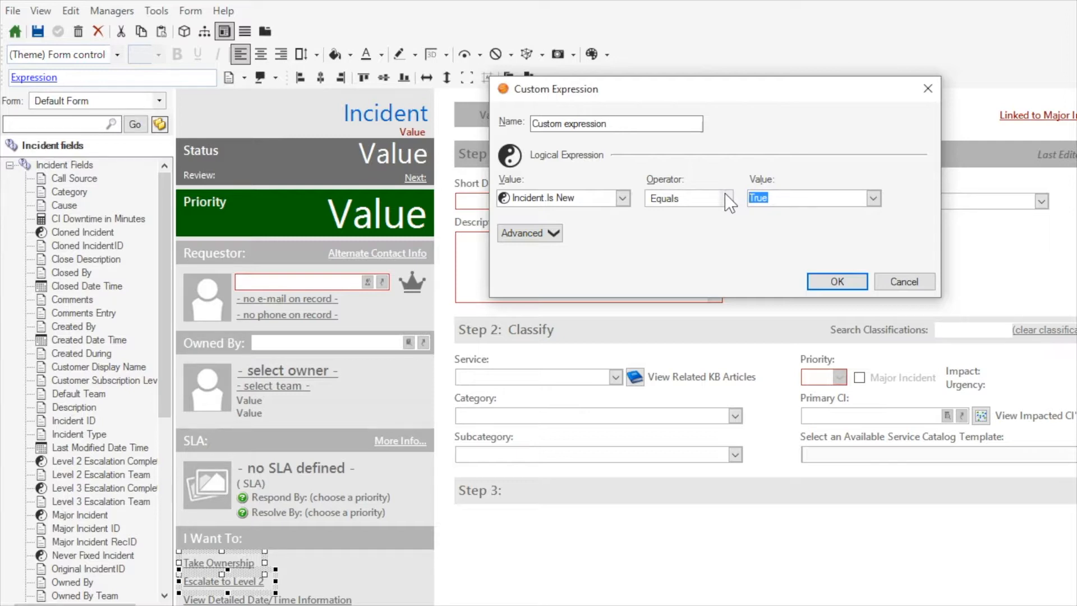
{"action": "left_click", "coordinate": [832, 281]}
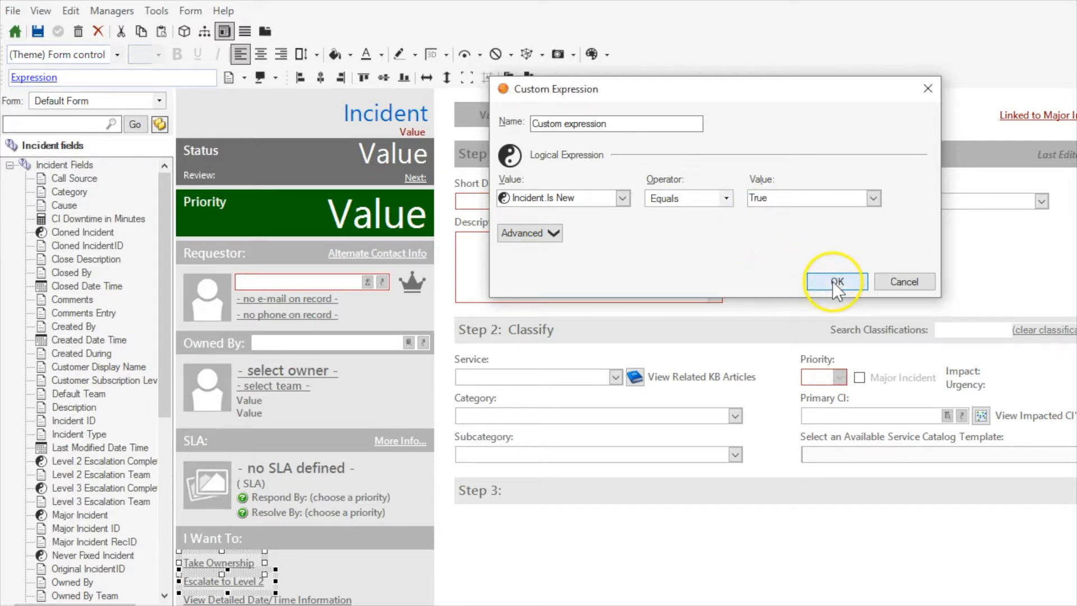
Return to the object manager and start publishing the Blueprint with the Save Blueprint option turned off.
{"action": "left_click", "coordinate": [58, 31]}
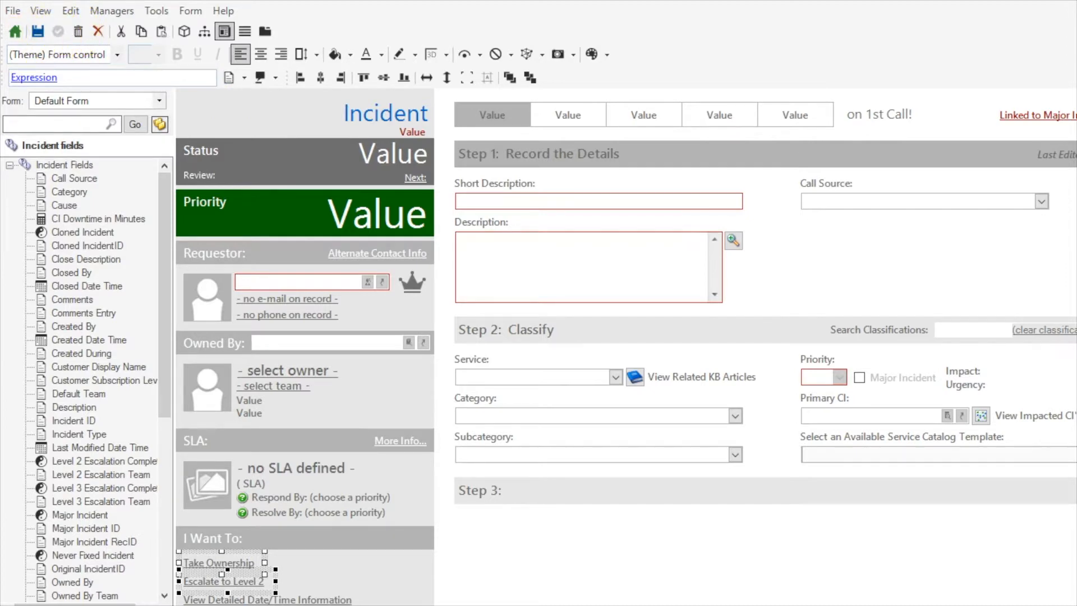
{"action": "left_click", "coordinate": [22, 32]}
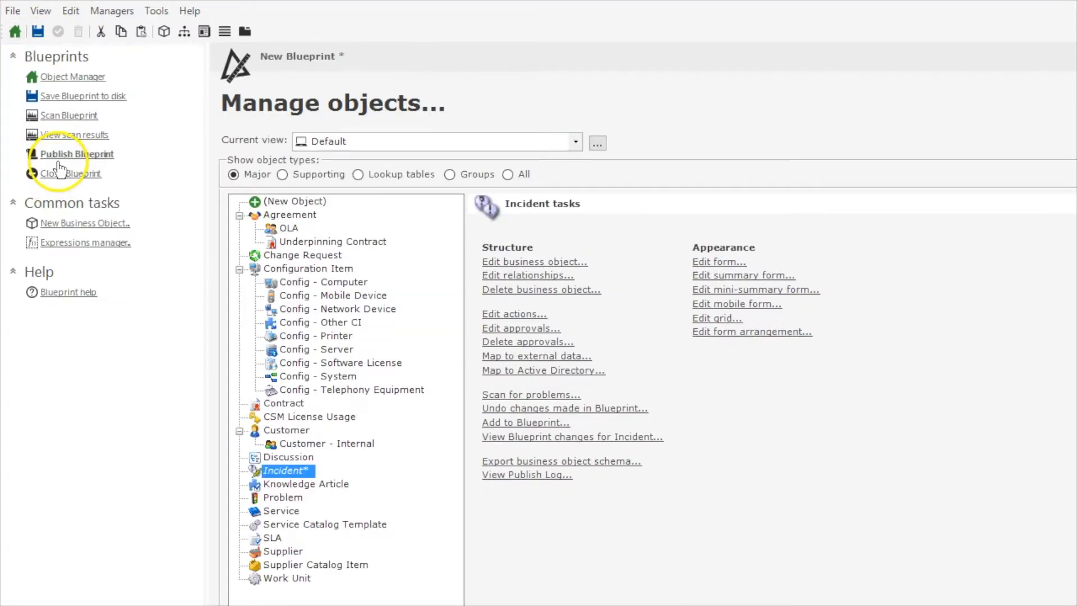
{"action": "left_click", "coordinate": [73, 155]}
{"action": "left_click", "coordinate": [716, 313]}
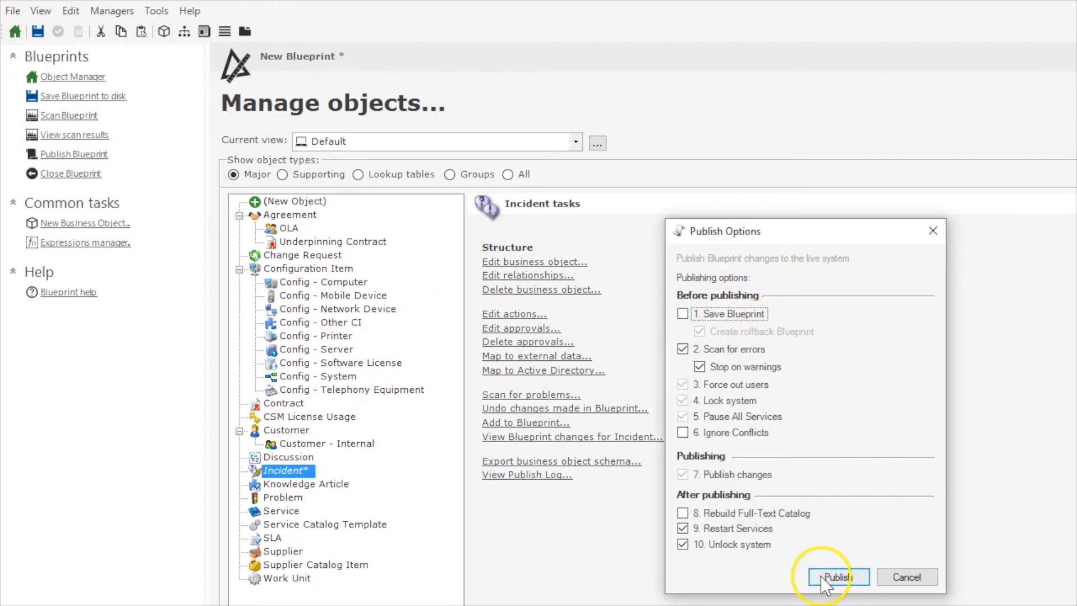
{"action": "left_click", "coordinate": [837, 577]}
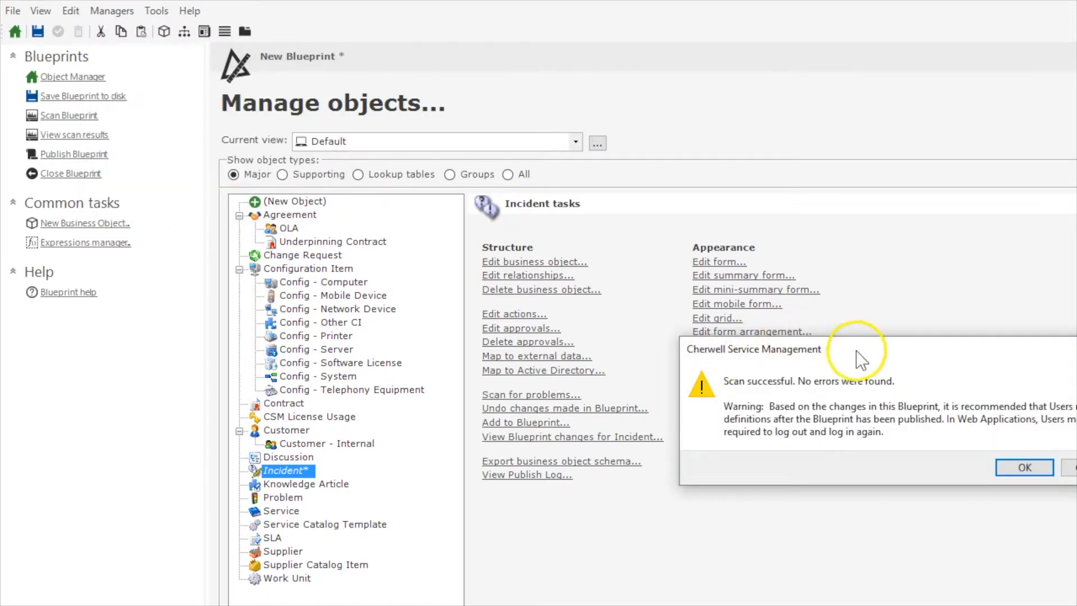
Move the scan message into view, accept it to carry on with publishing the Blueprint, and close the publishing notice.
{"action": "left_click_drag", "start_coordinate": [858, 352], "coordinate": [551, 228]}
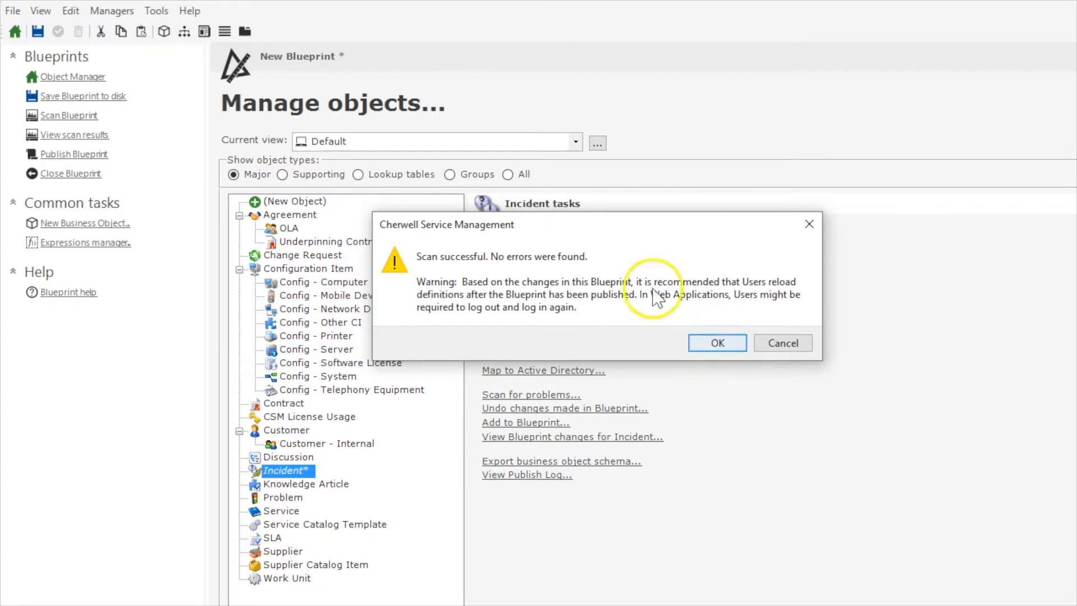
{"action": "left_click_drag", "start_coordinate": [524, 219], "coordinate": [595, 247]}
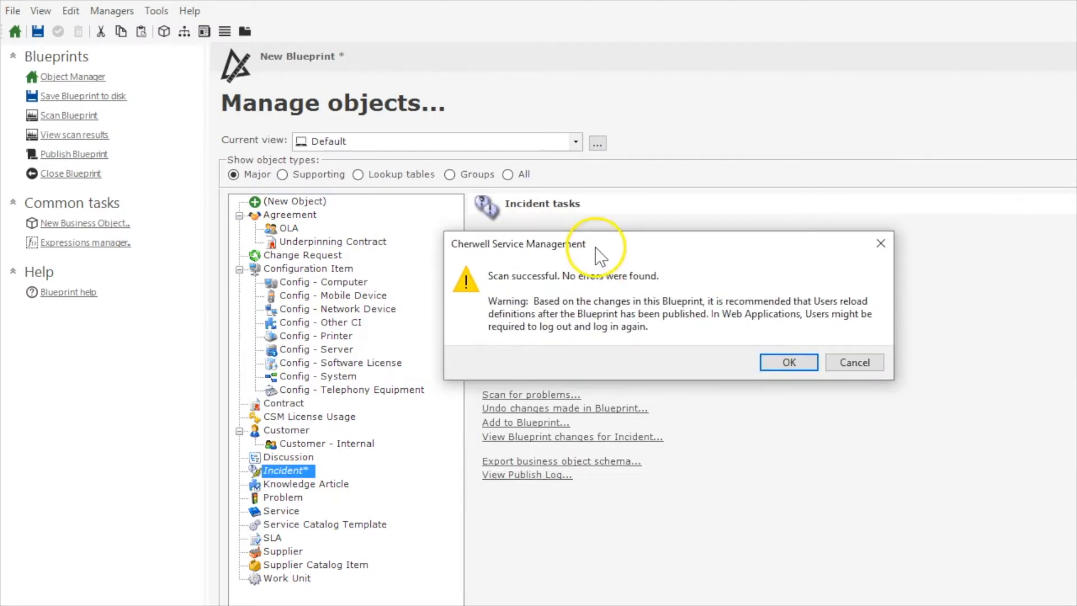
{"action": "left_click", "coordinate": [782, 363]}
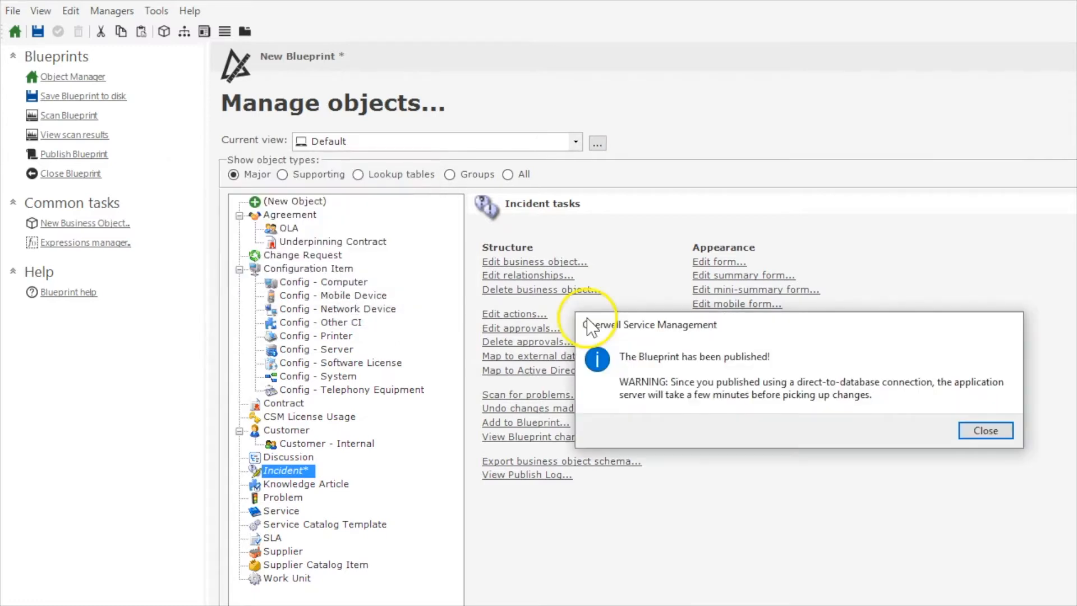
{"action": "left_click", "coordinate": [985, 430]}
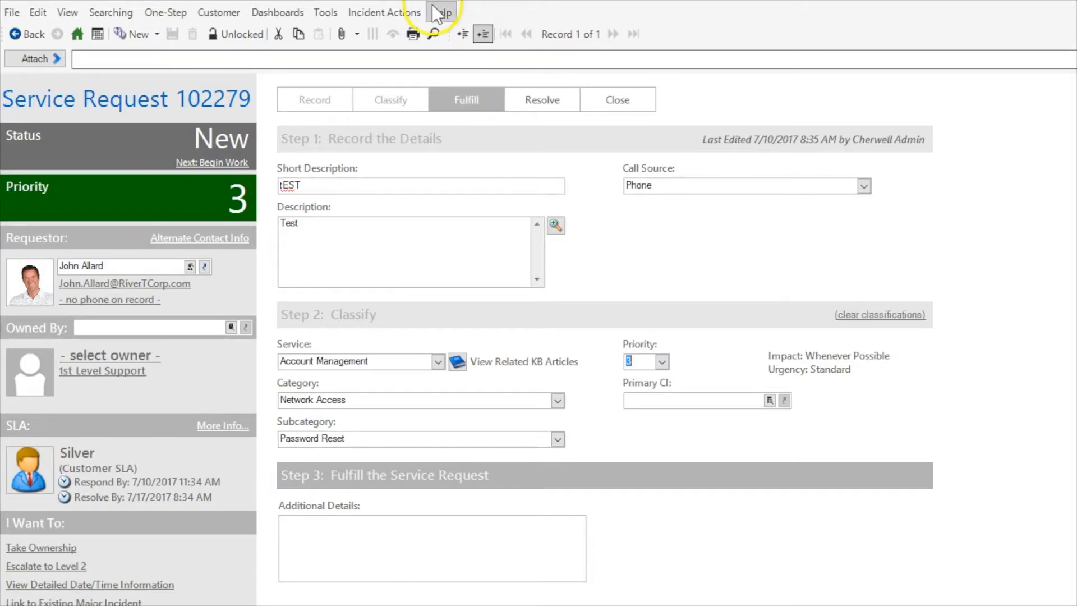
Switch to the Cherwell Service Management client and reload its definitions.
{"action": "left_click", "coordinate": [437, 13]}
{"action": "left_click", "coordinate": [451, 49]}
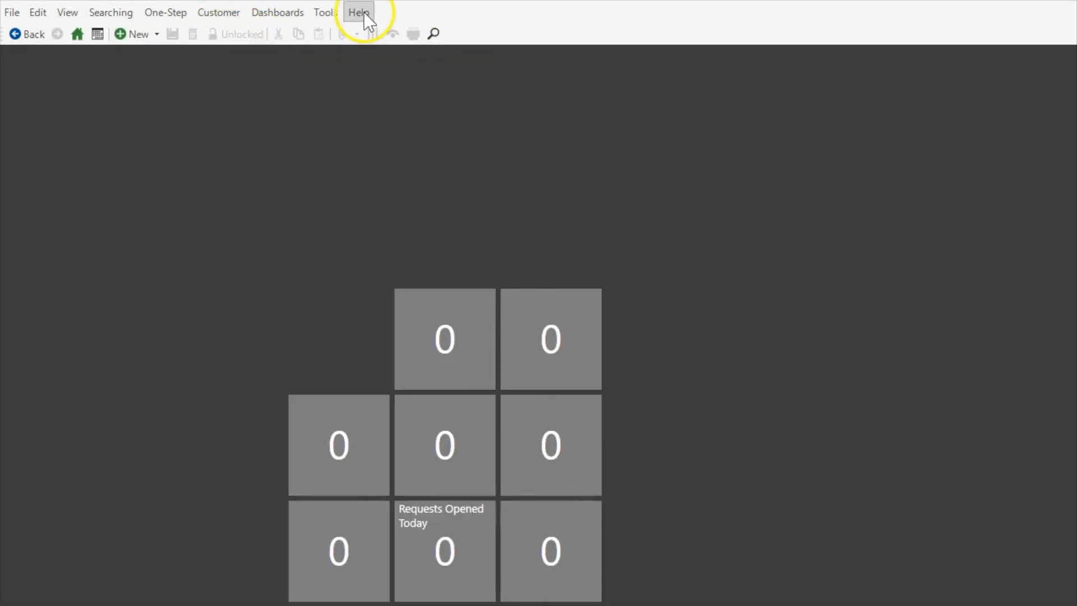
{"action": "left_click", "coordinate": [362, 12]}
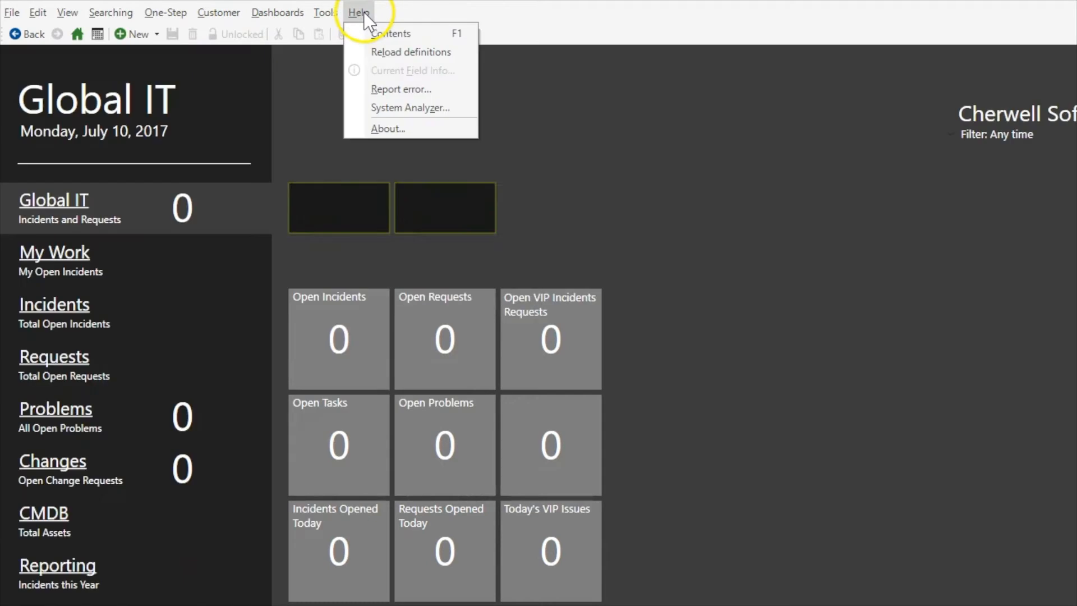
{"action": "left_click", "coordinate": [372, 49]}
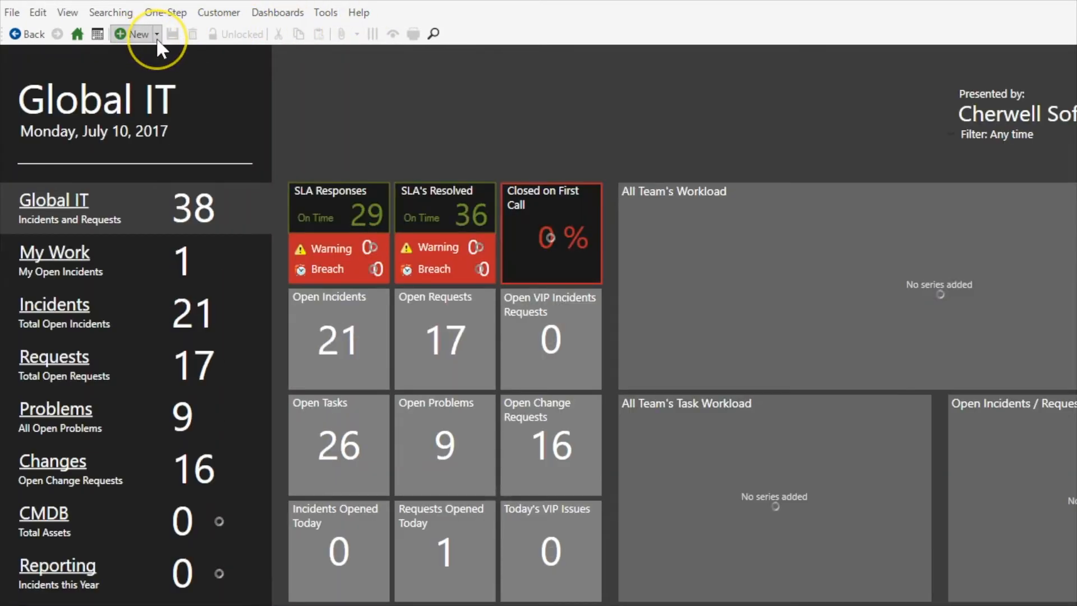
Create a new Incident with "test" as both the short description and the description.
{"action": "left_click", "coordinate": [156, 35]}
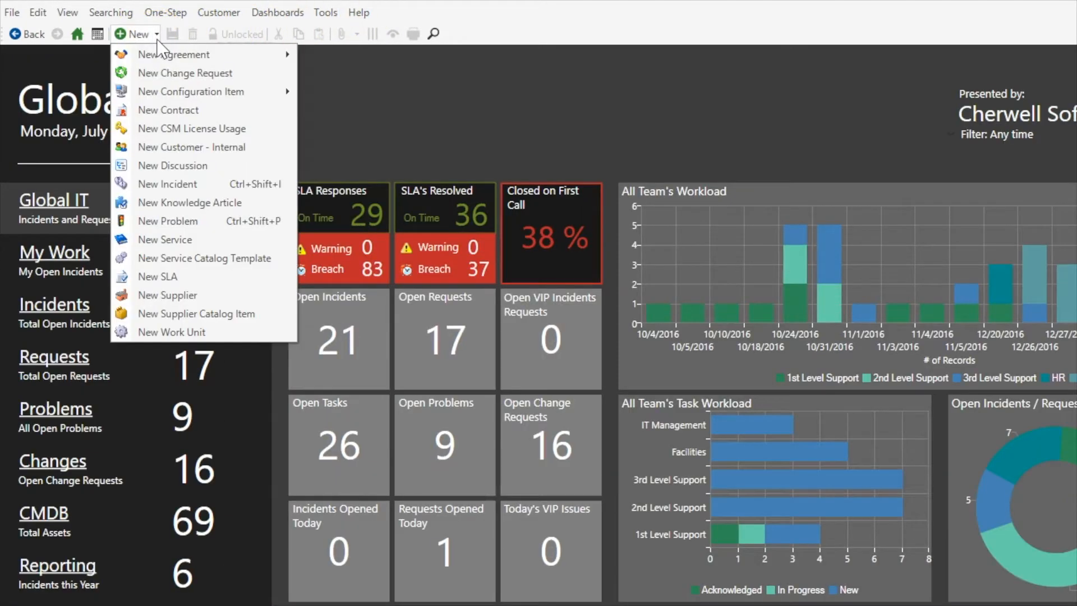
{"action": "left_click", "coordinate": [216, 182]}
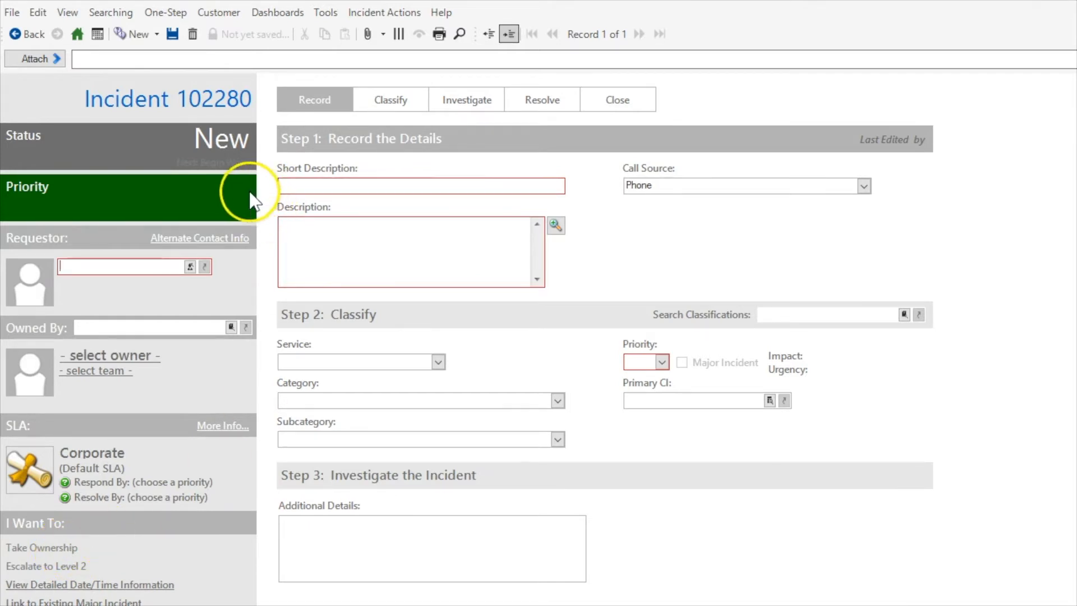
{"action": "left_click", "coordinate": [306, 187]}
{"action": "type", "text": "test"}
{"action": "left_click", "coordinate": [308, 263]}
{"action": "type", "text": "test"}
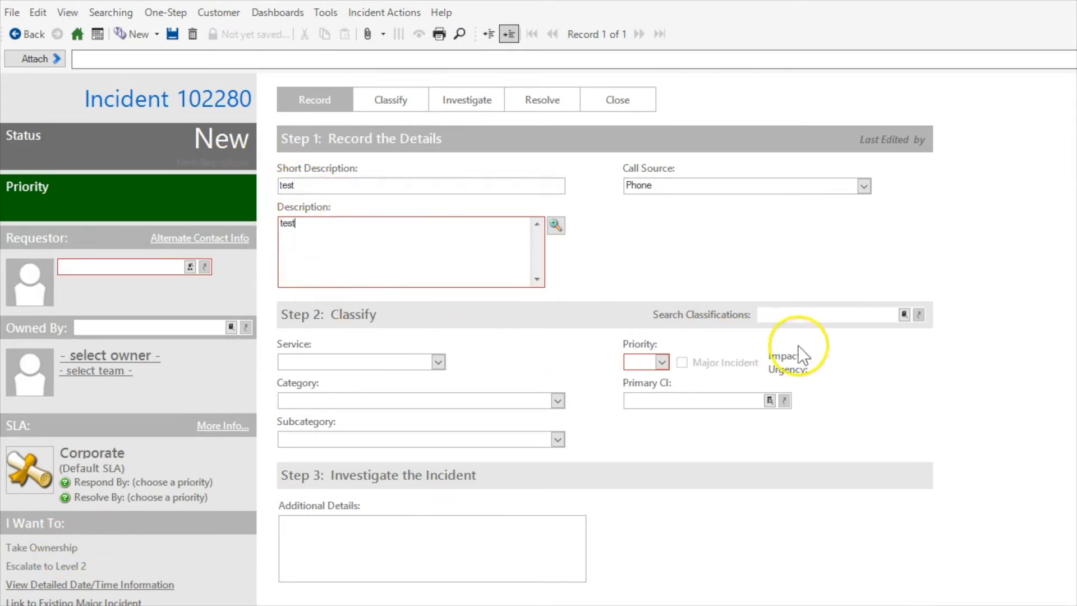
Classify the record as Video/Audio Conferencing, One-Time Conference Setup, and set priority 3 with Should Have impact and Standard urgency.
{"action": "left_click", "coordinate": [903, 314]}
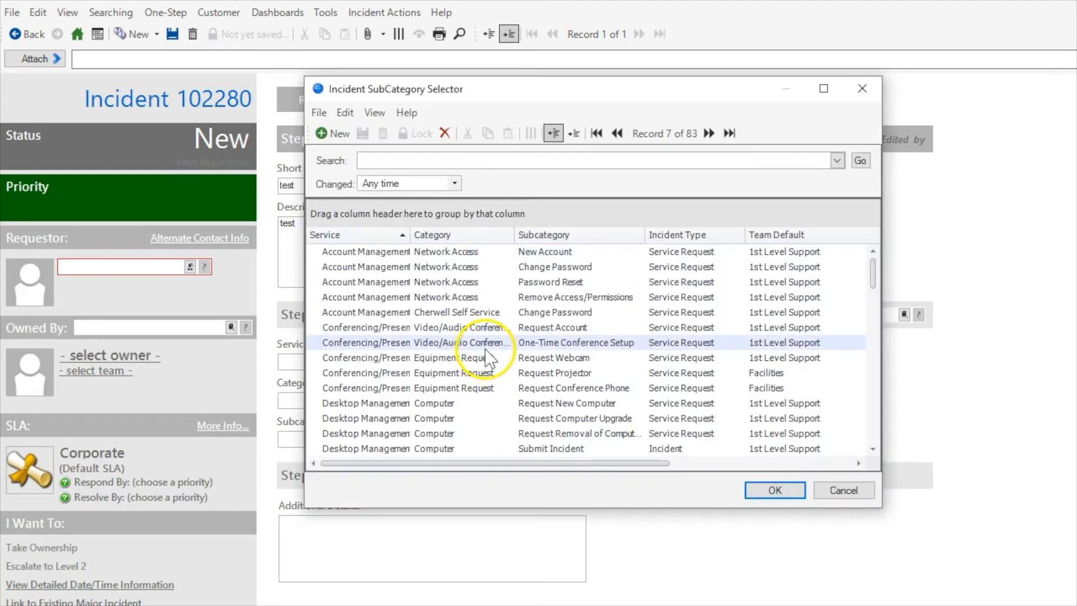
{"action": "double_click", "coordinate": [486, 349]}
{"action": "left_click", "coordinate": [662, 362]}
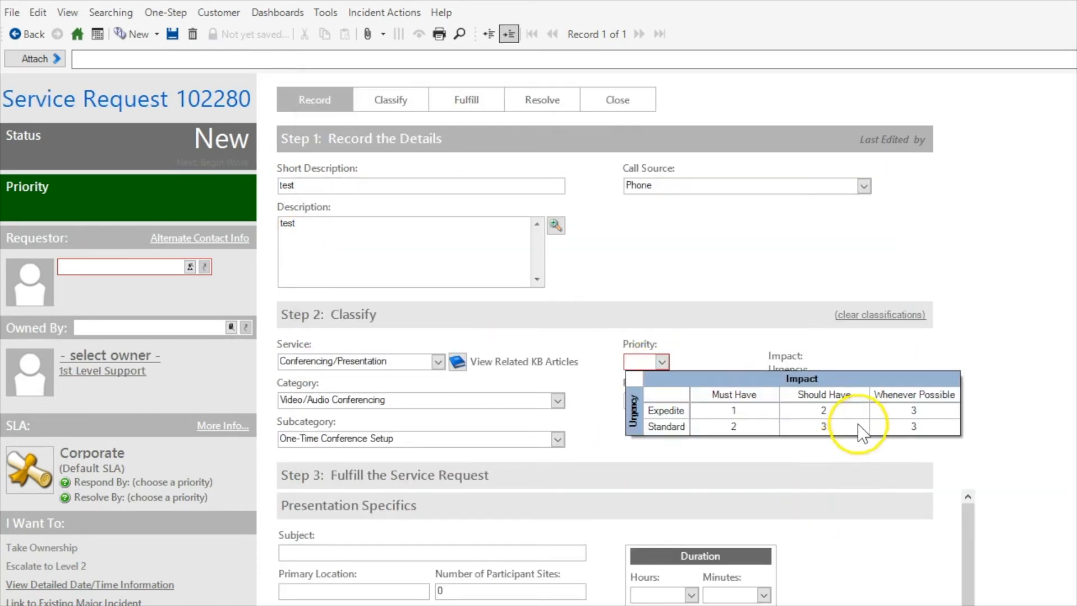
{"action": "left_click", "coordinate": [859, 427]}
Pick a customer as the record's requestor and save the record.
{"action": "left_click", "coordinate": [190, 267]}
{"action": "double_click", "coordinate": [611, 364]}
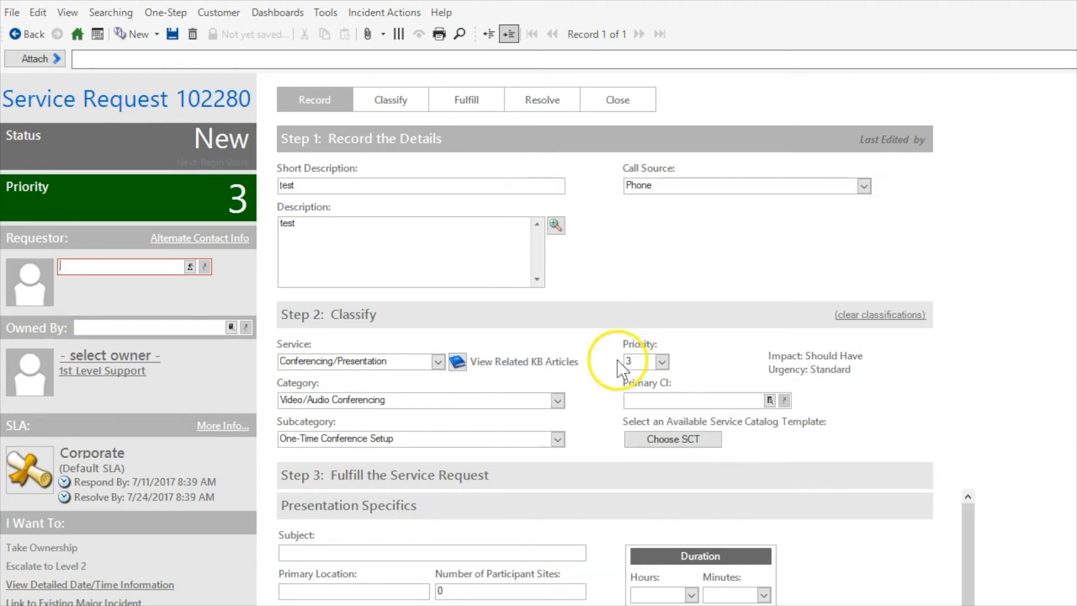
{"action": "left_click", "coordinate": [170, 34]}
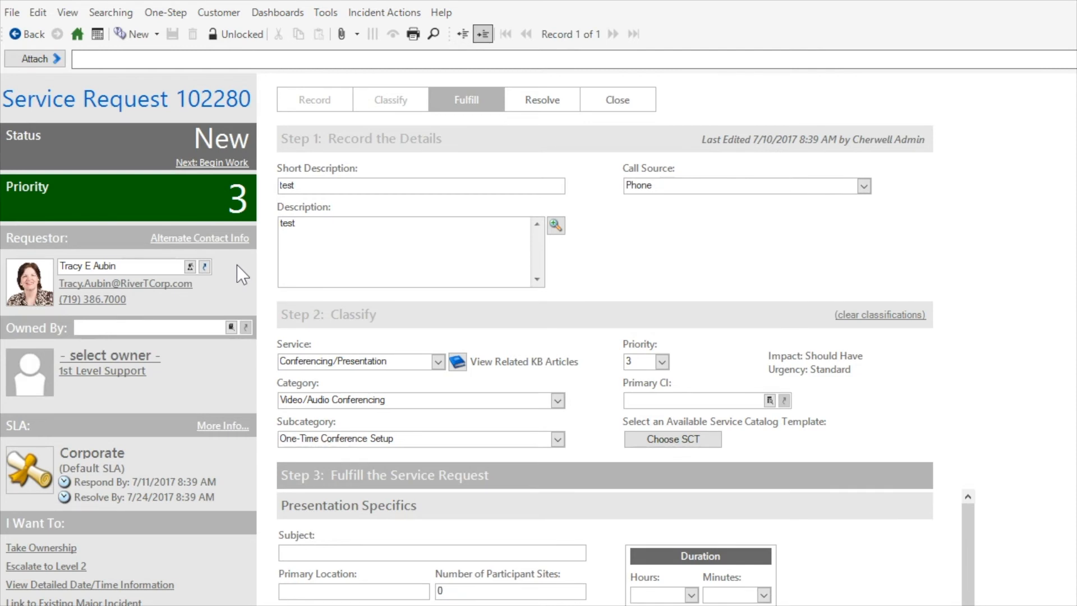
{"action": "left_click", "coordinate": [343, 190]}
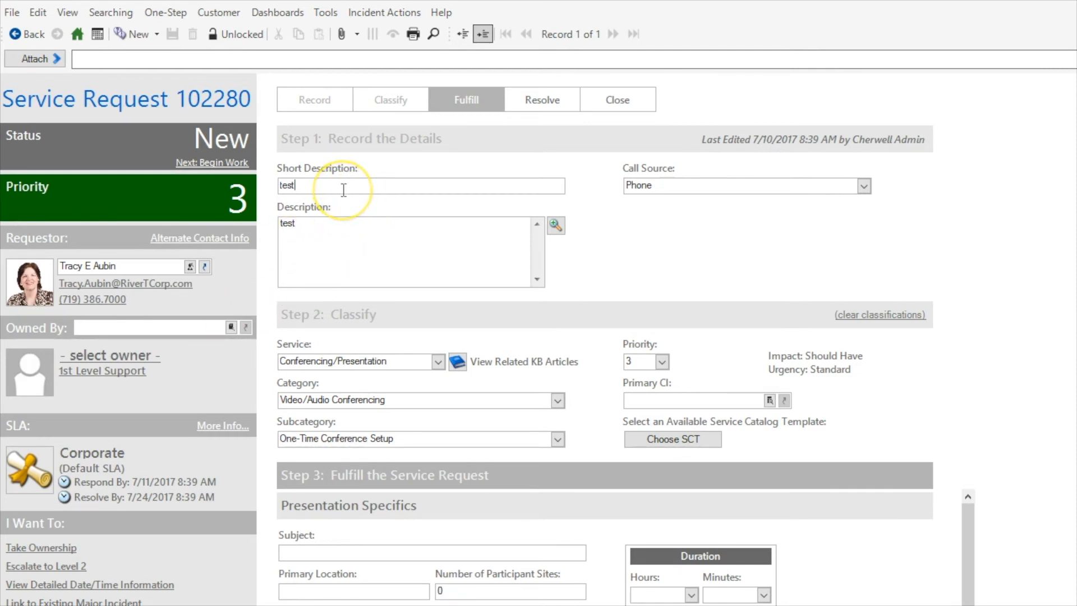